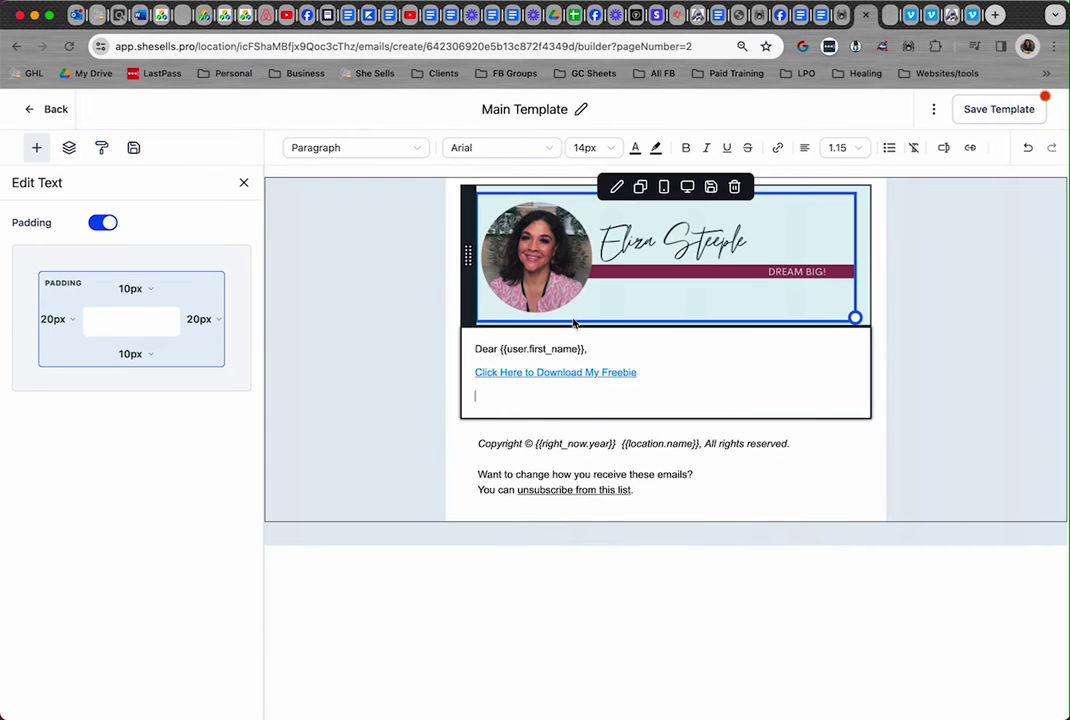
Step: Delete the 'Click Here to Download My Freebie' link text
click(573, 376)
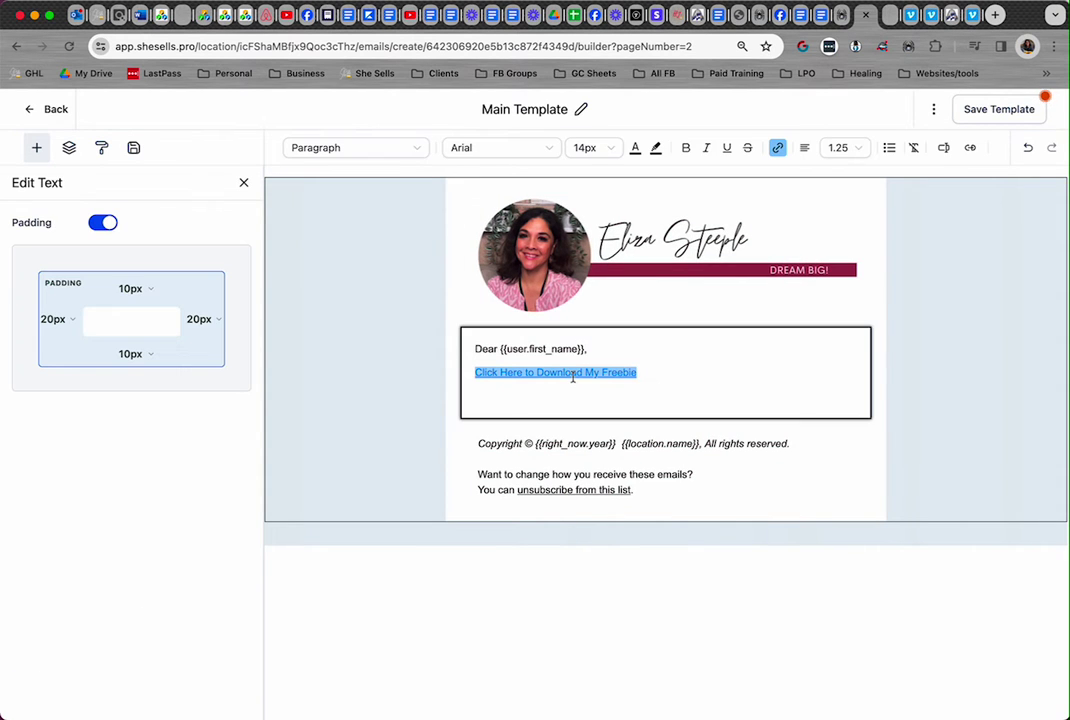
click(647, 373)
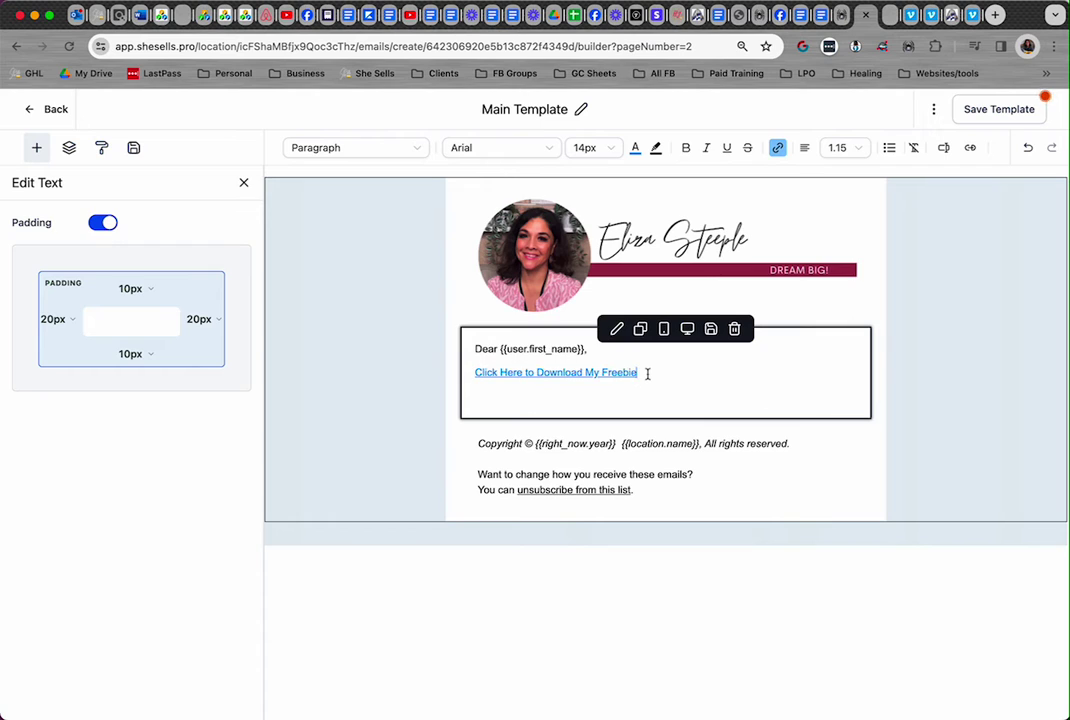
key(BackSpace)
key(BackSpace)
key(BackSpace)
key(BackSpace)
key(BackSpace)
key(BackSpace)
key(BackSpace)
key(BackSpace)
key(BackSpace)
key(BackSpace)
key(BackSpace)
key(BackSpace)
key(BackSpace)
key(BackSpace)
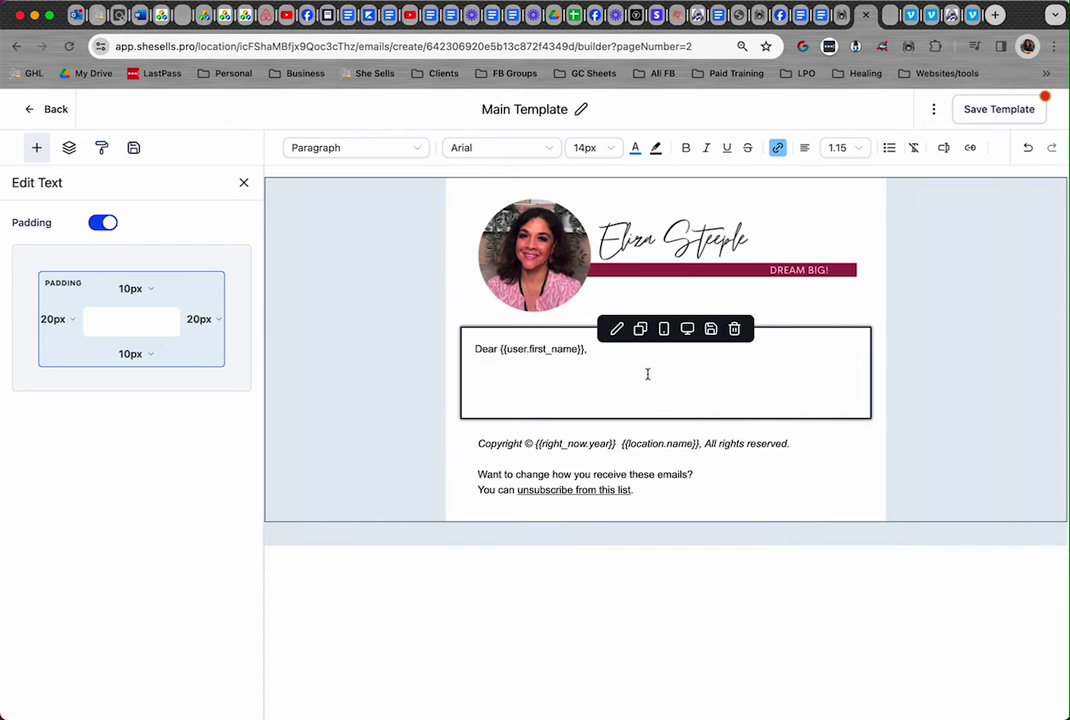
text(B)
key(BackSpace)
key(BackSpace)
Step: Add placeholder lines 'Text text text text', 'Image', 'tex text text' and 'image' below the greeting
key(Return)
text(Text text text text)
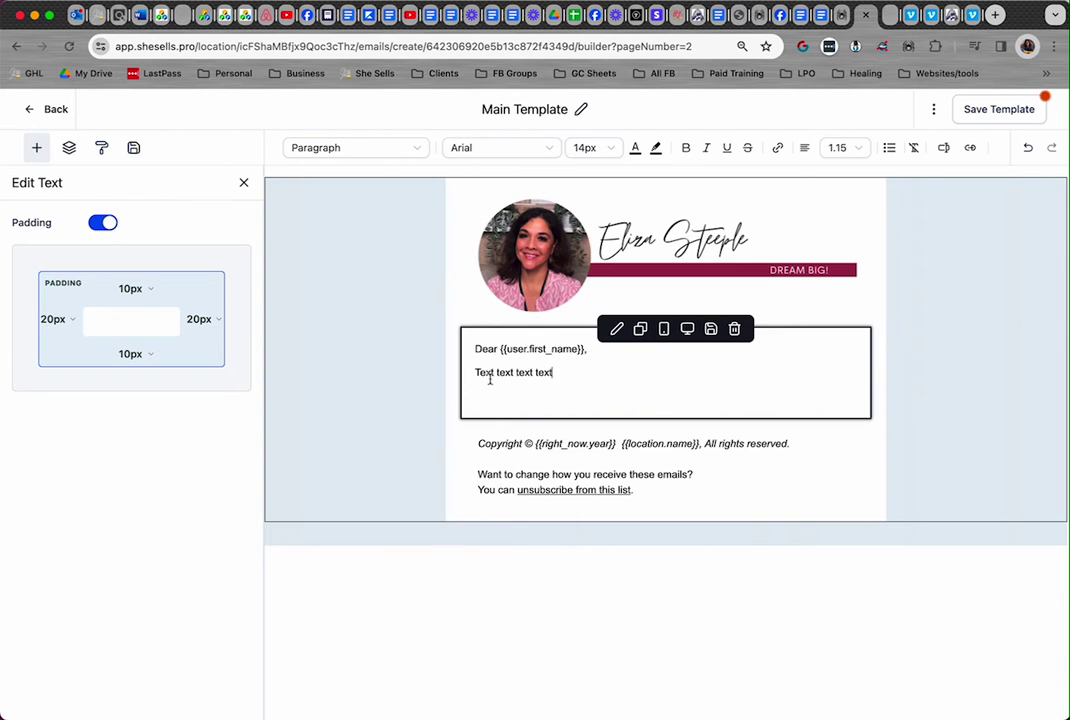
key(Return)
text(mage)
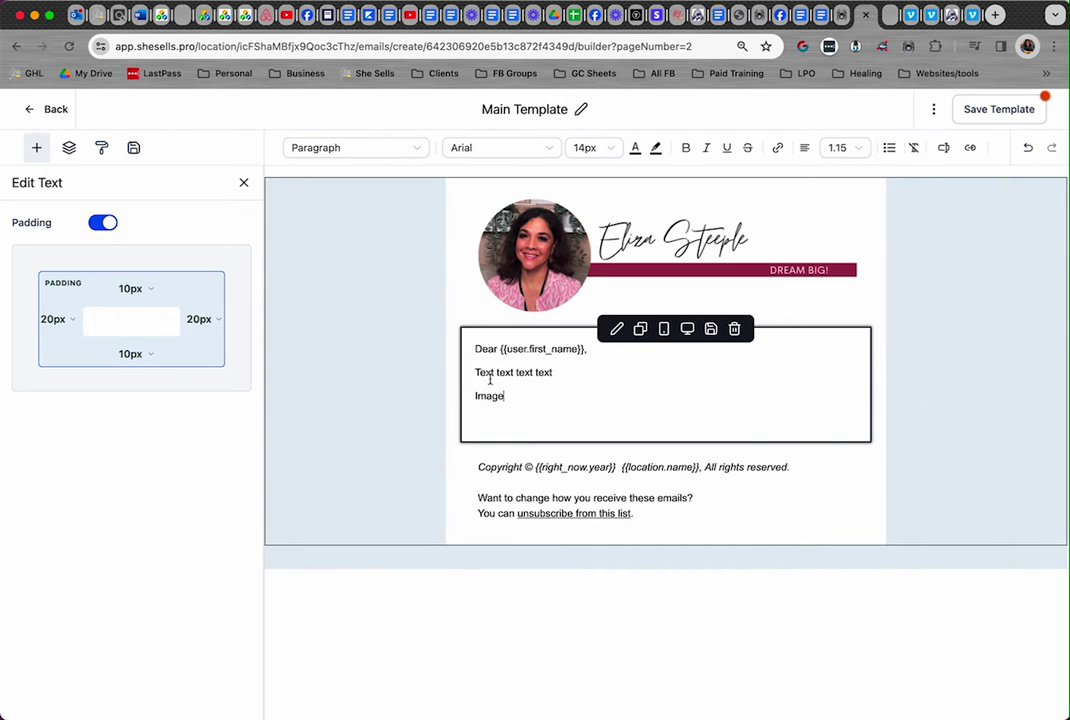
key(Return)
text(tex text tex)
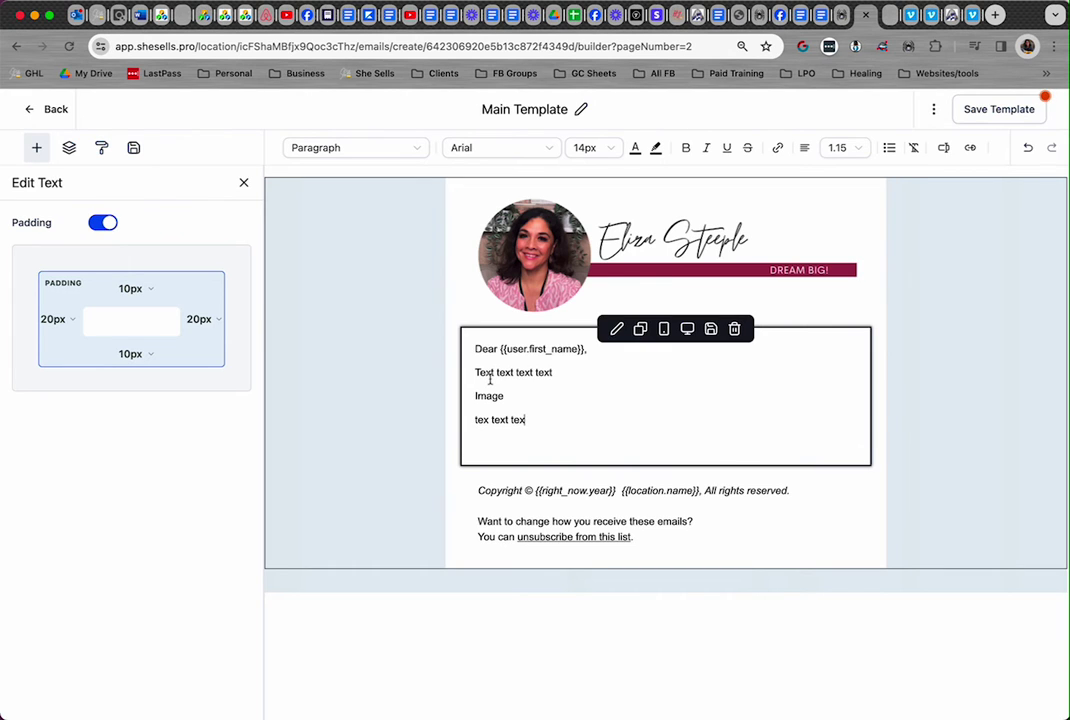
text(t)
key(Return)
text(i)
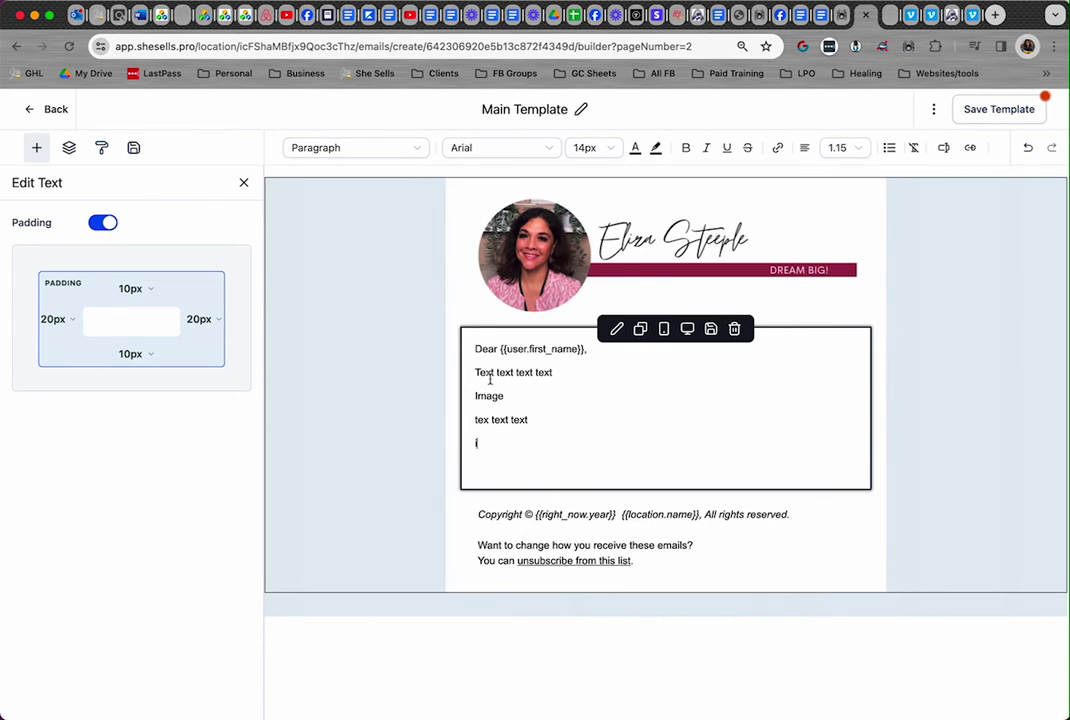
text(mage)
key(Return)
key(Return)
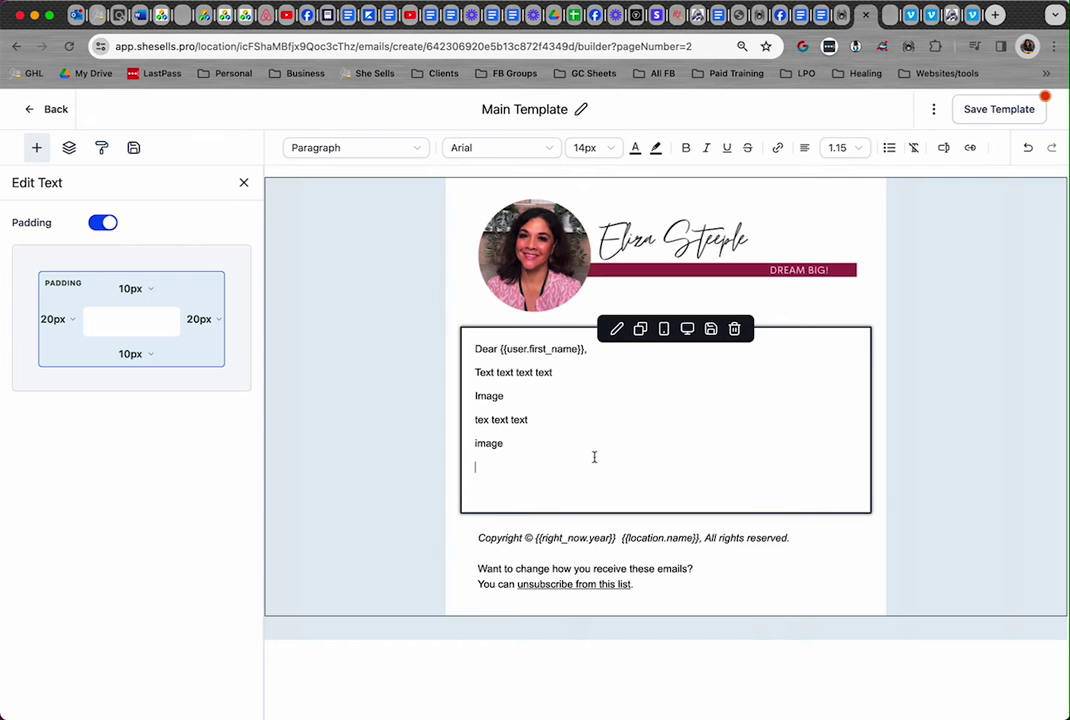
click(878, 292)
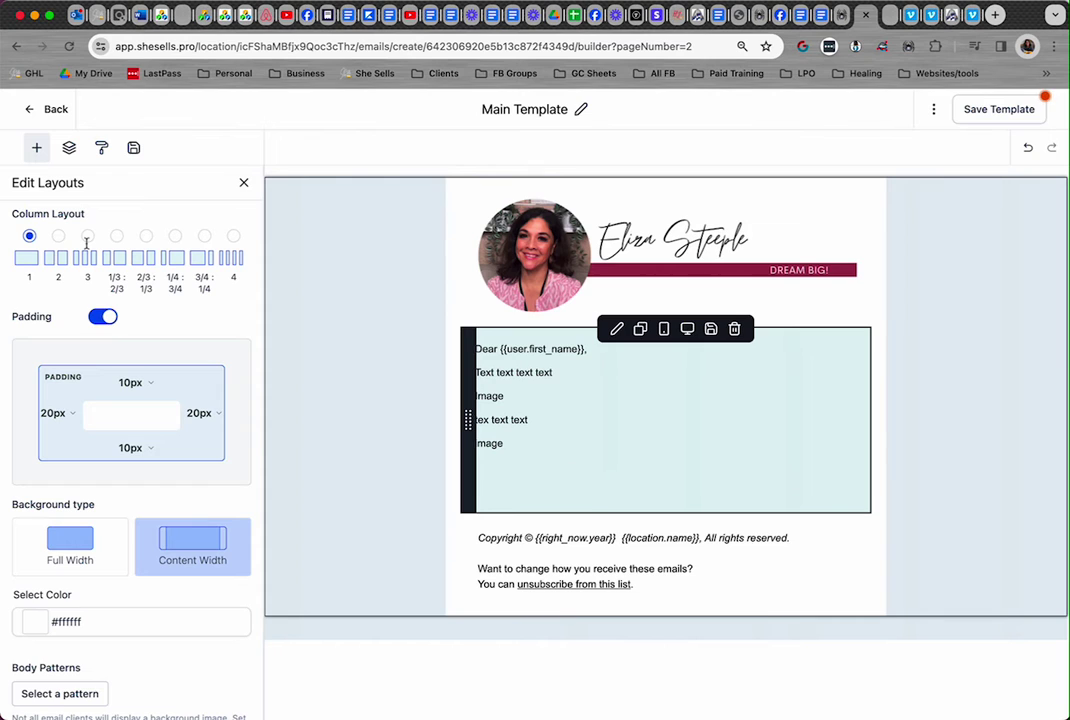
Step: Add a trial Image block above the greeting, then delete it
click(544, 428)
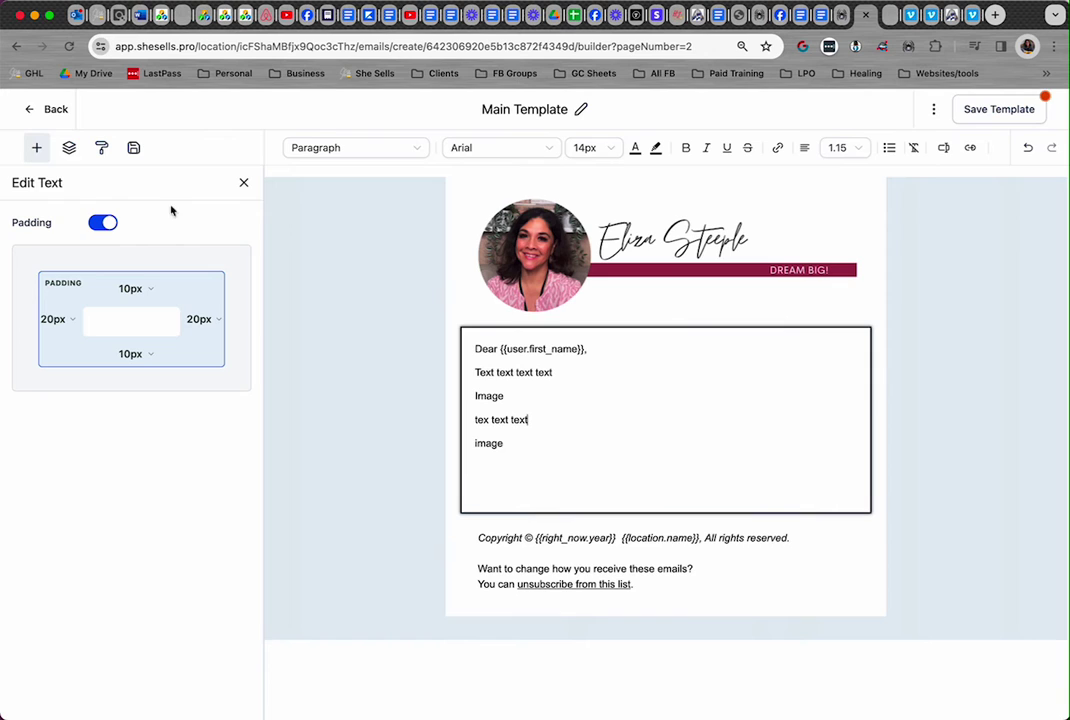
click(38, 148)
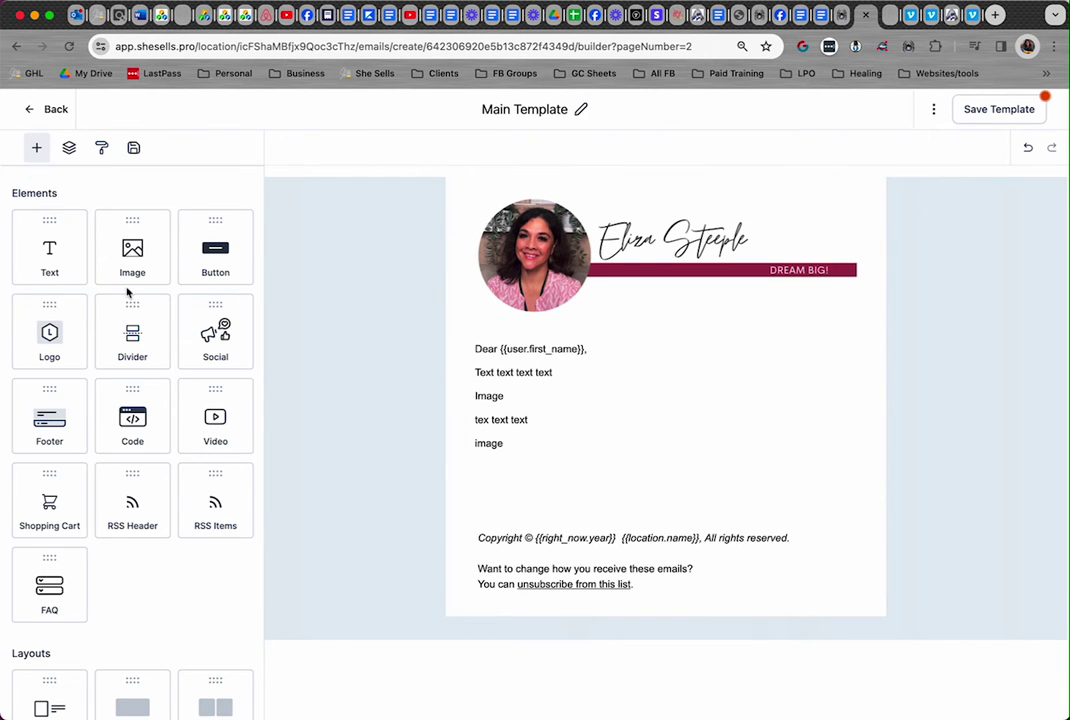
scroll(228, 337, down, 1)
drag(228, 337, 184, 306)
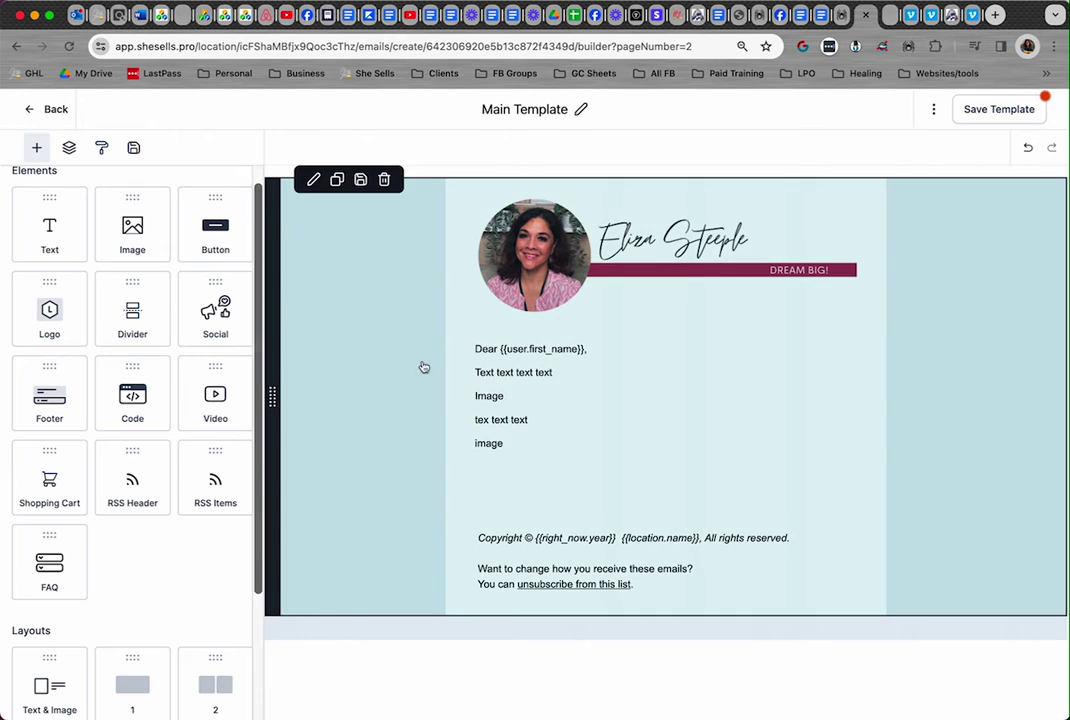
scroll(184, 306, up, 1)
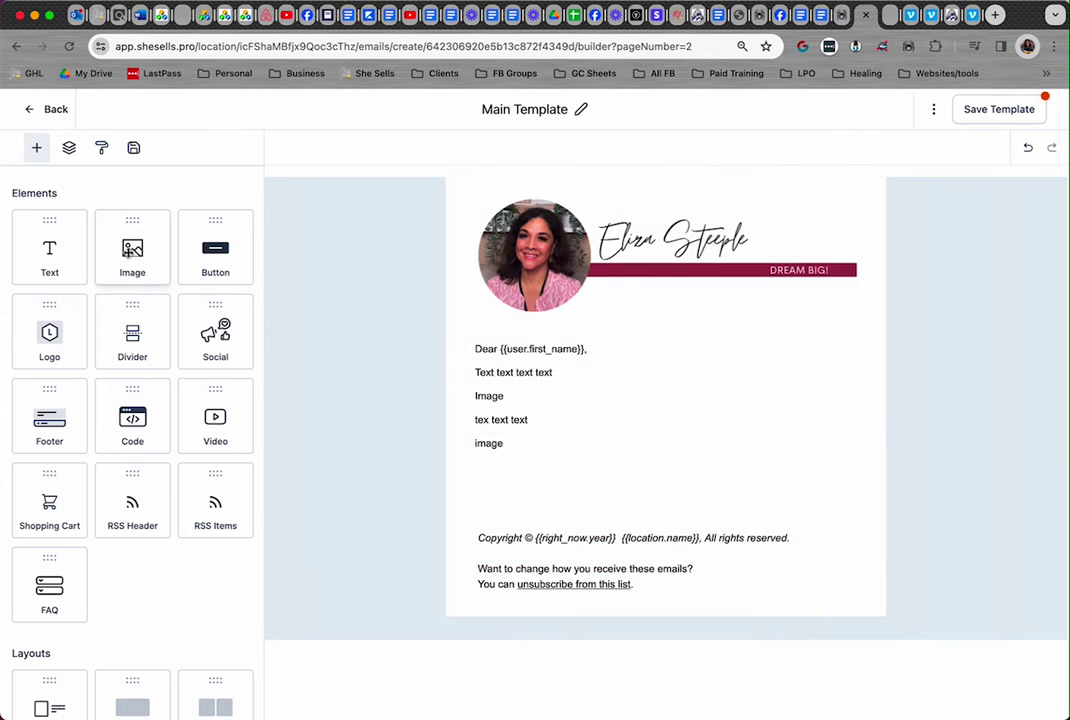
mouse_move(132, 250)
mouse_down()
mouse_move(295, 353)
mouse_move(618, 505)
mouse_move(616, 520)
mouse_move(617, 510)
mouse_up()
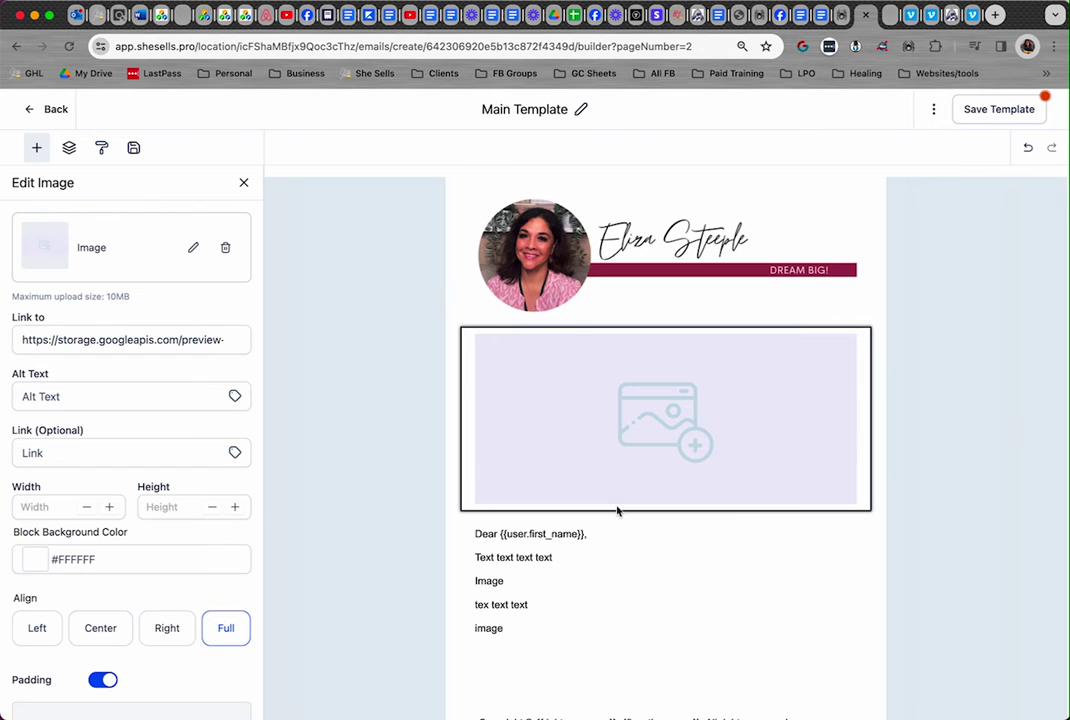
mouse_move(665, 420)
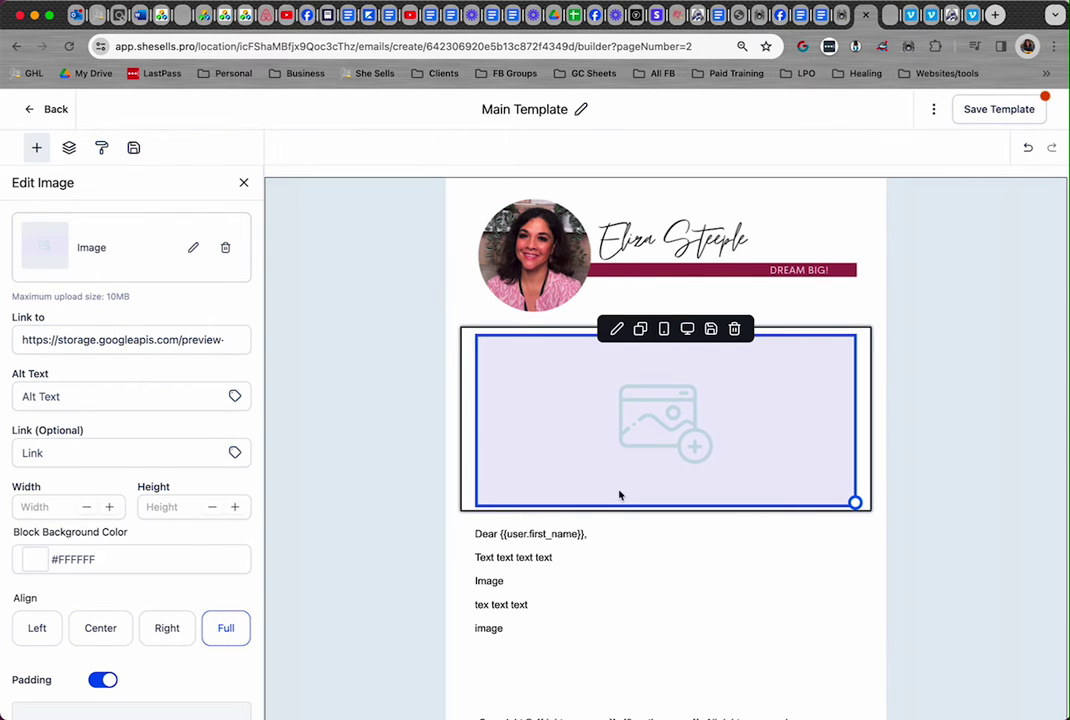
scroll(619, 495, down, 2)
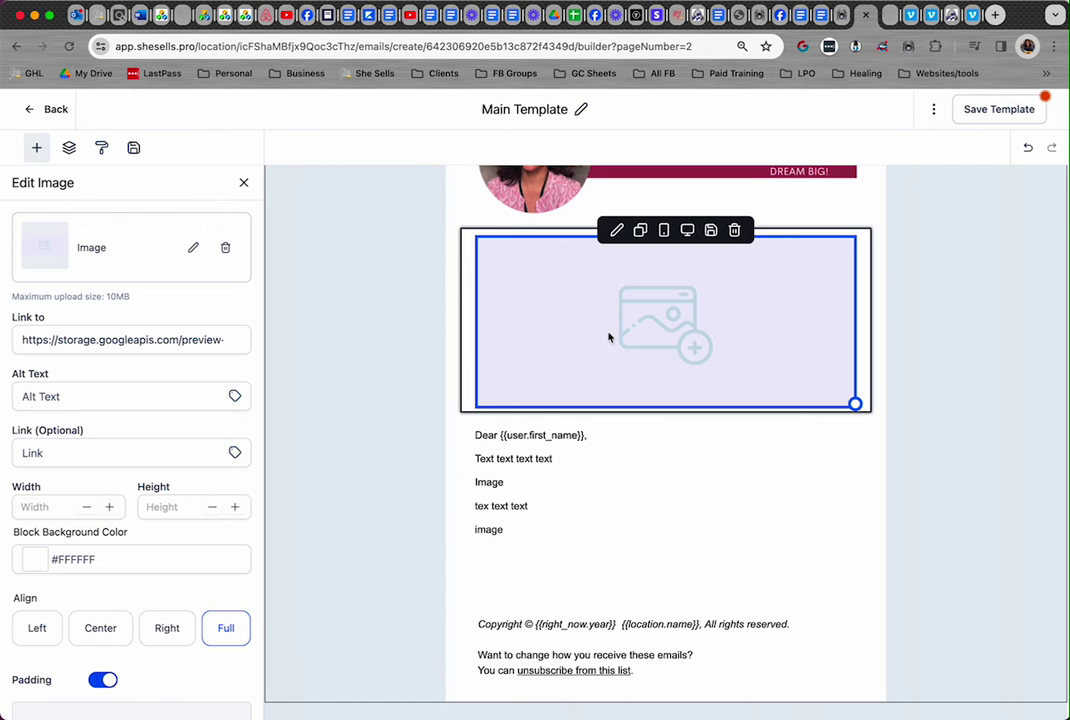
drag(605, 345, 737, 232)
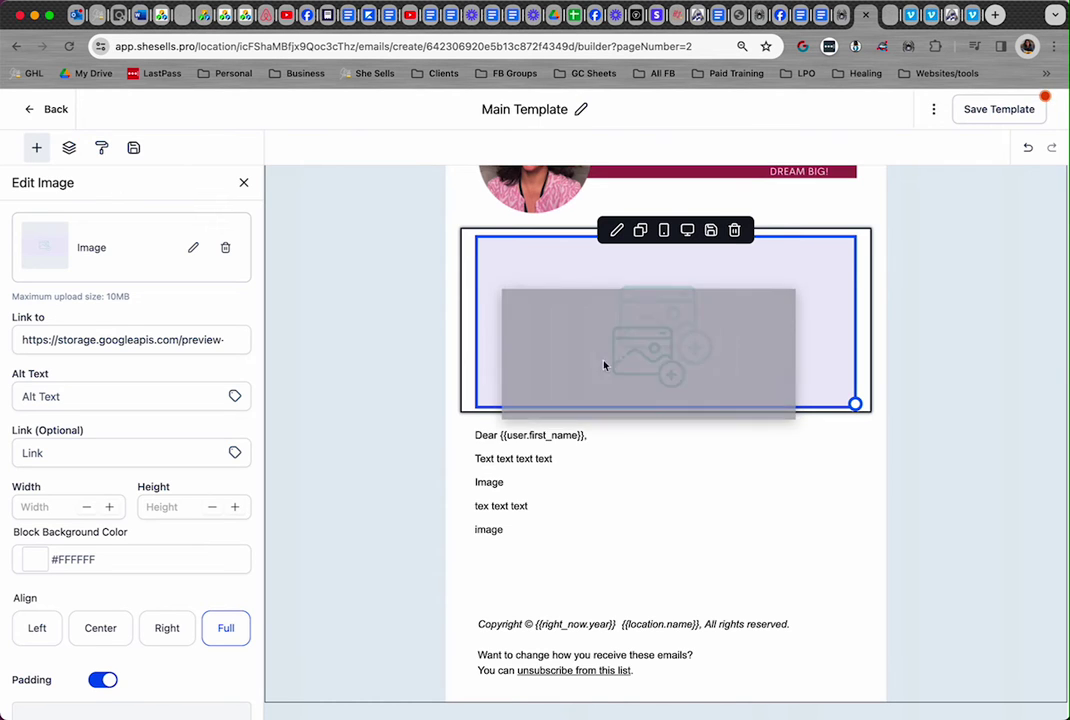
click(736, 231)
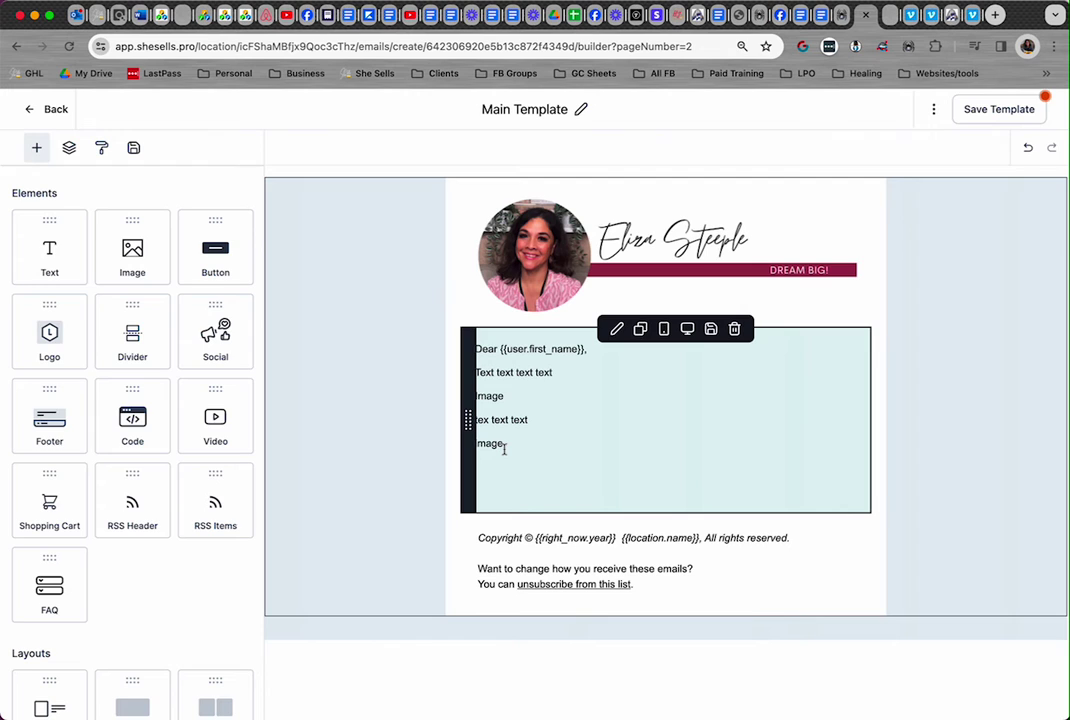
Step: Remove the empty trailing line at the end of the text block
click(503, 494)
key(BackSpace)
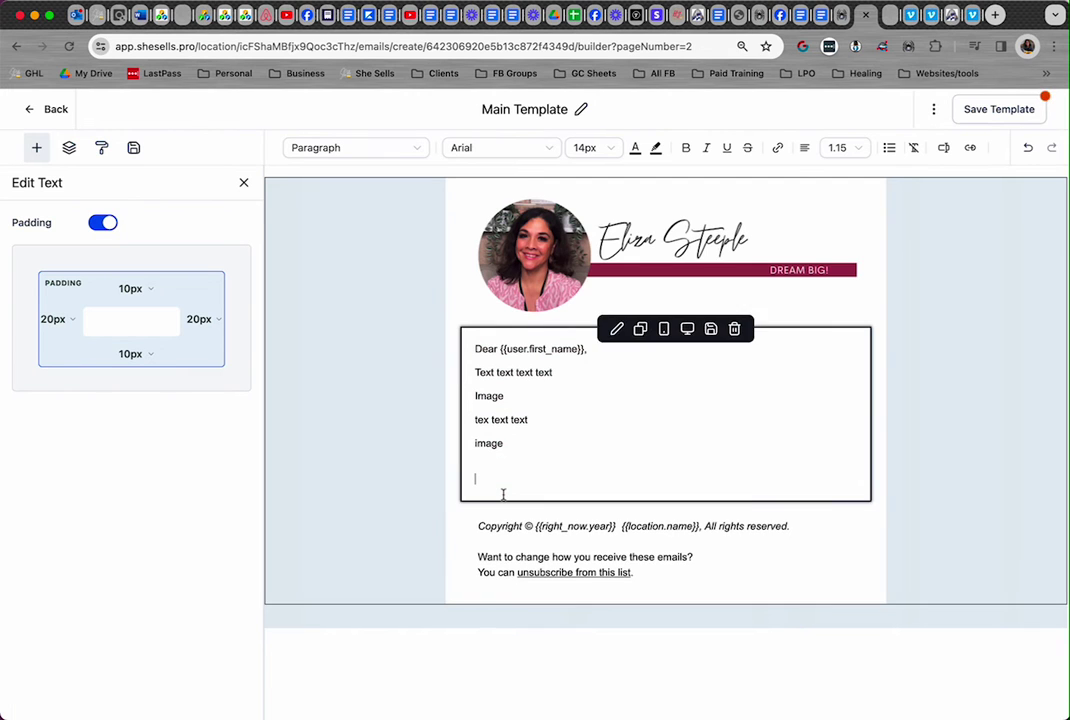
key(BackSpace)
key(BackSpace)
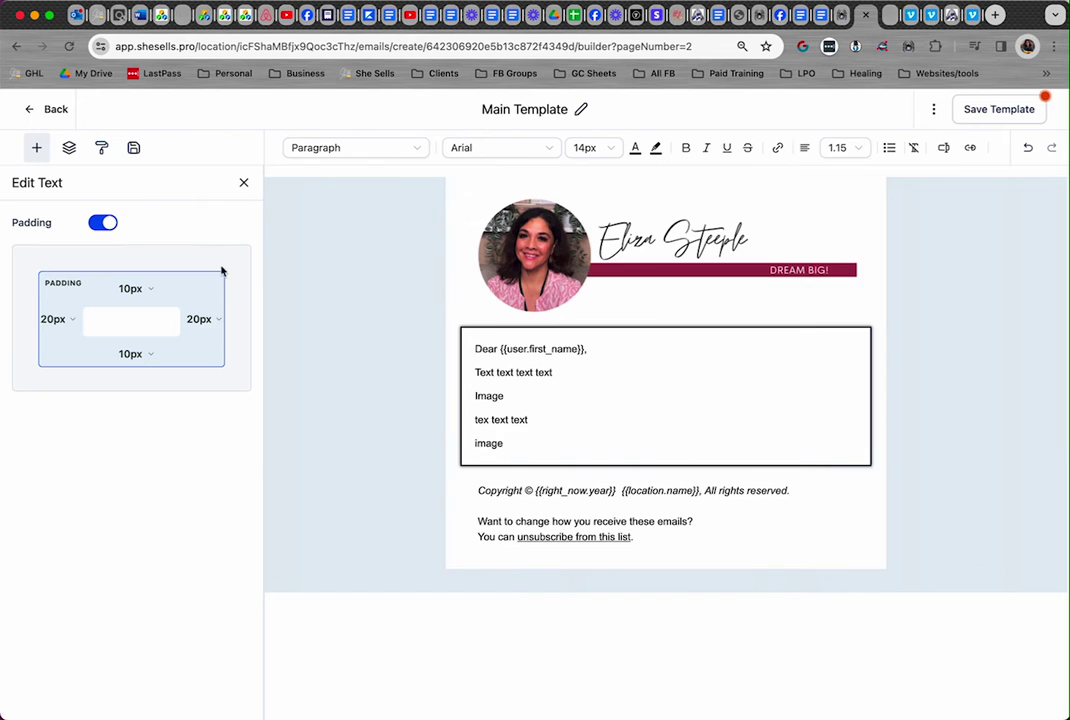
Step: Place an empty Image block below the placeholder text, just above the copyright footer
click(36, 149)
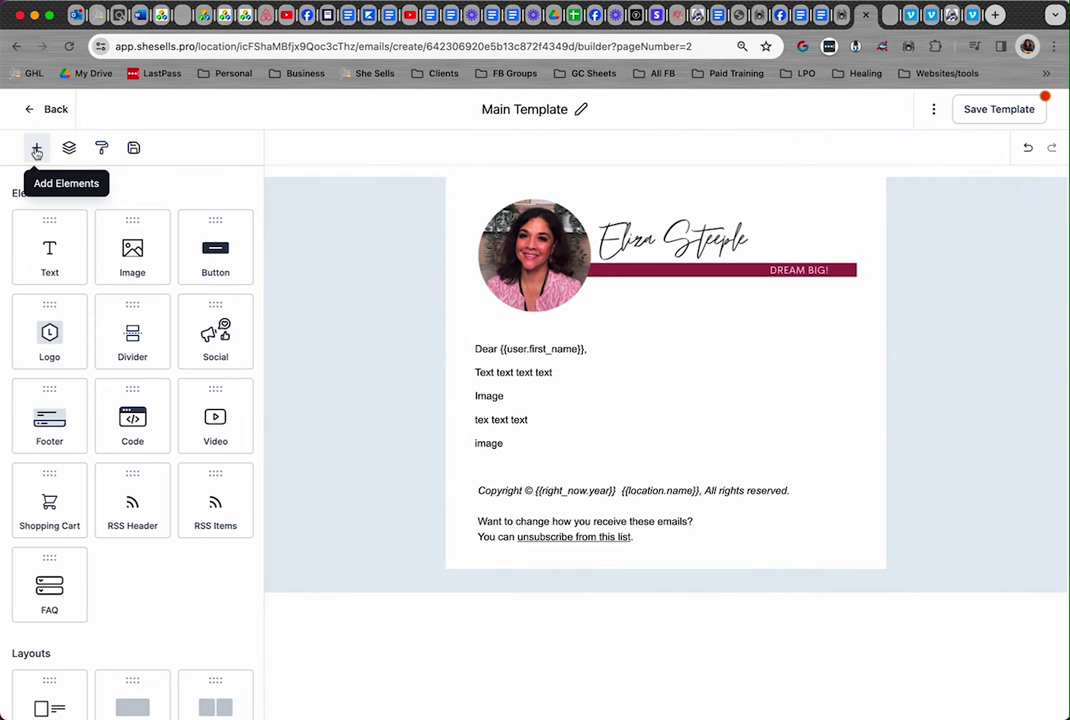
drag(137, 254, 524, 468)
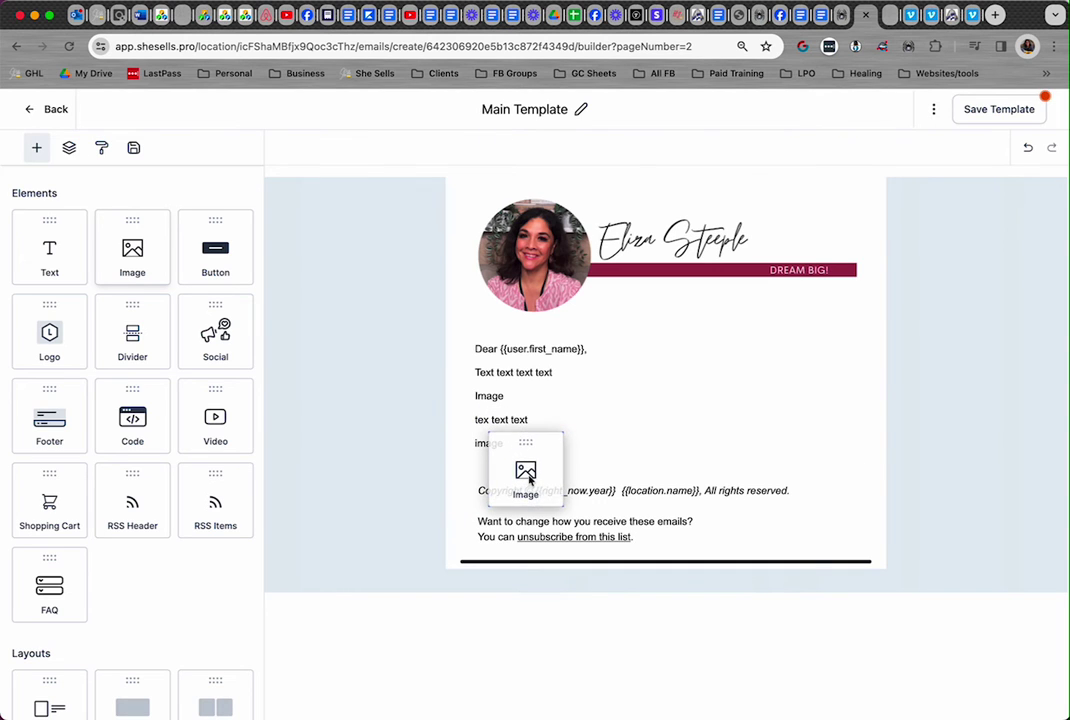
drag(524, 468, 532, 471)
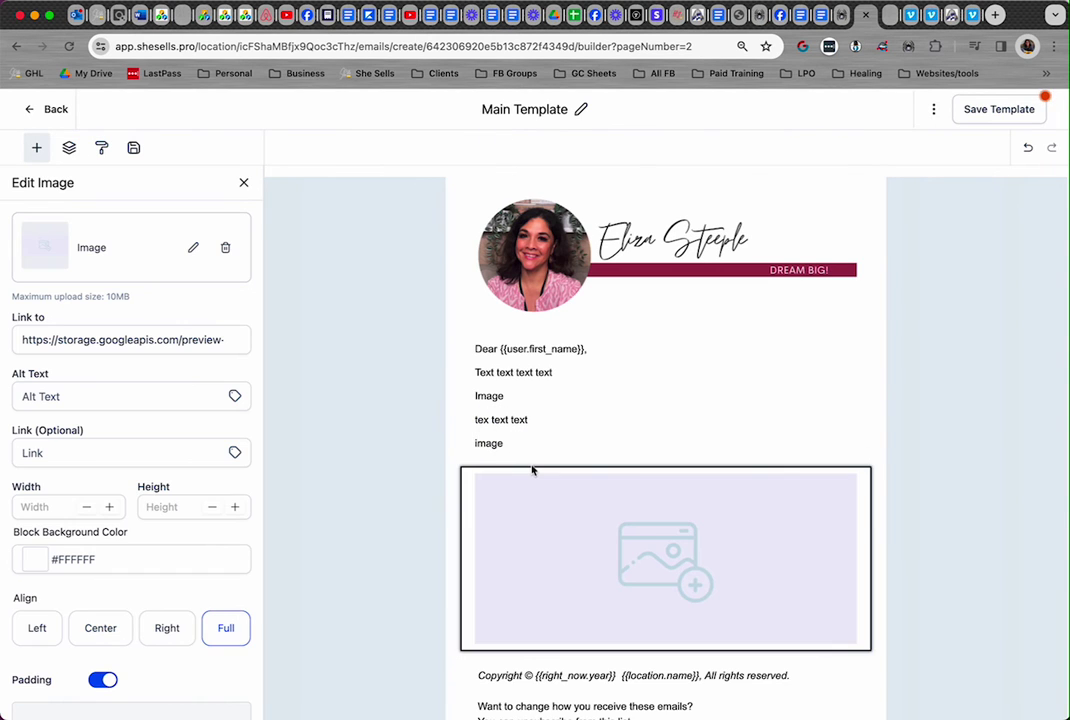
click(537, 519)
scroll(537, 519, down, 1)
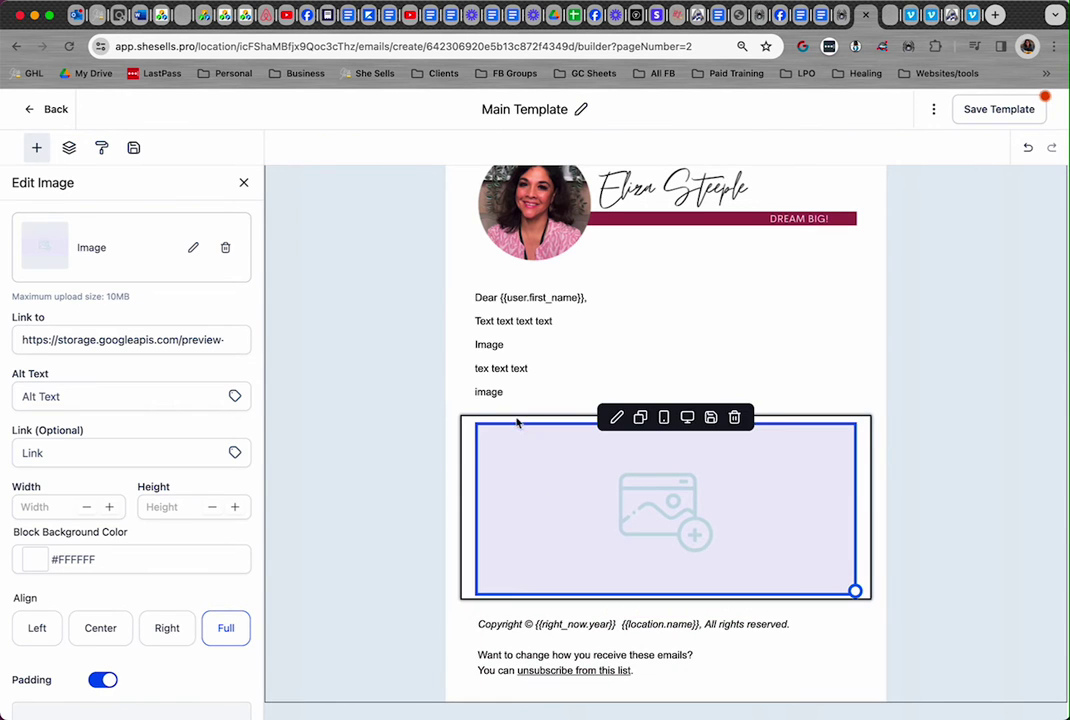
scroll(591, 558, down, 1)
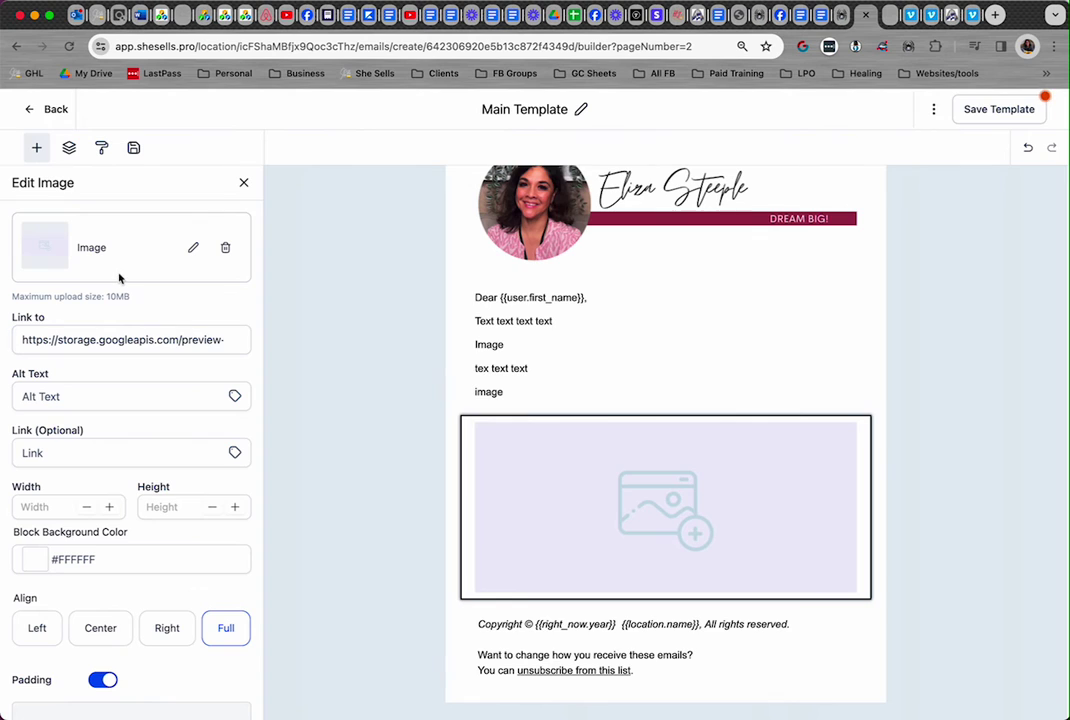
click(38, 149)
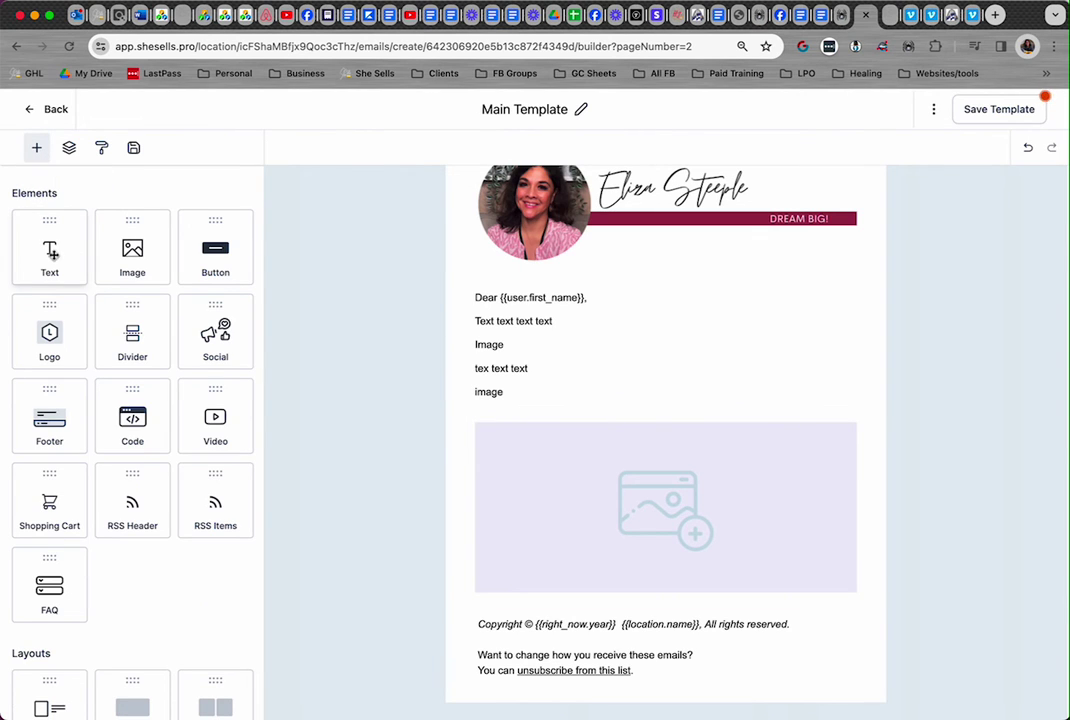
Step: Add a Heading text block below the first image and a second Image block beneath it
mouse_move(49, 250)
mouse_down()
mouse_move(428, 503)
mouse_move(632, 602)
mouse_up()
scroll(632, 602, down, 2)
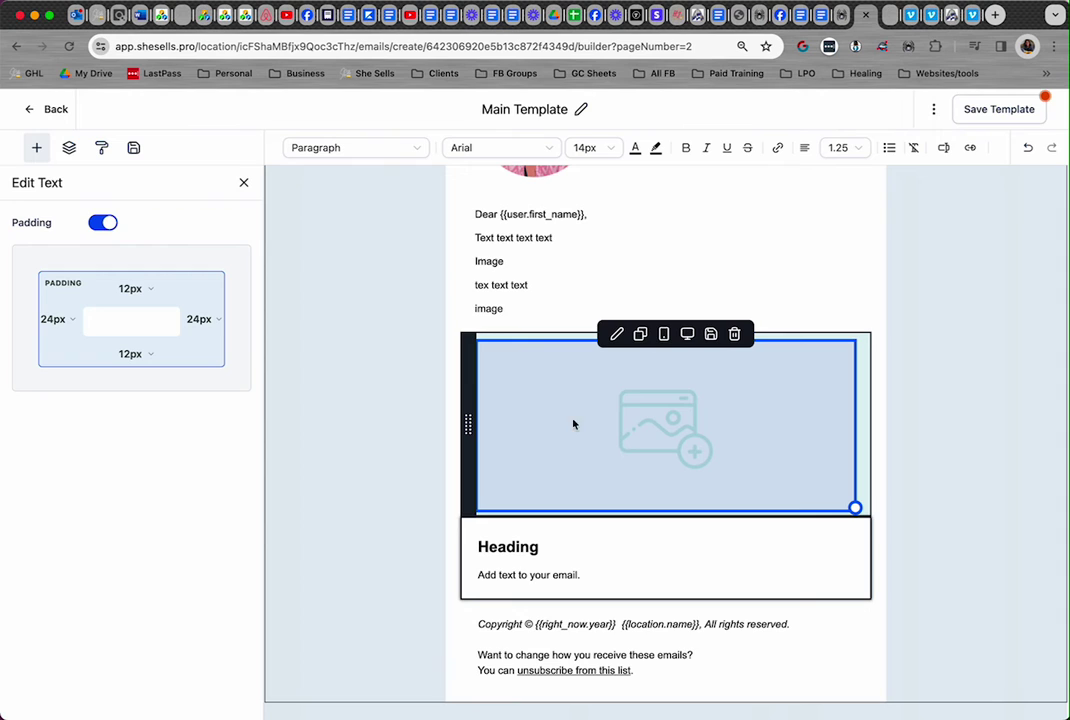
click(36, 148)
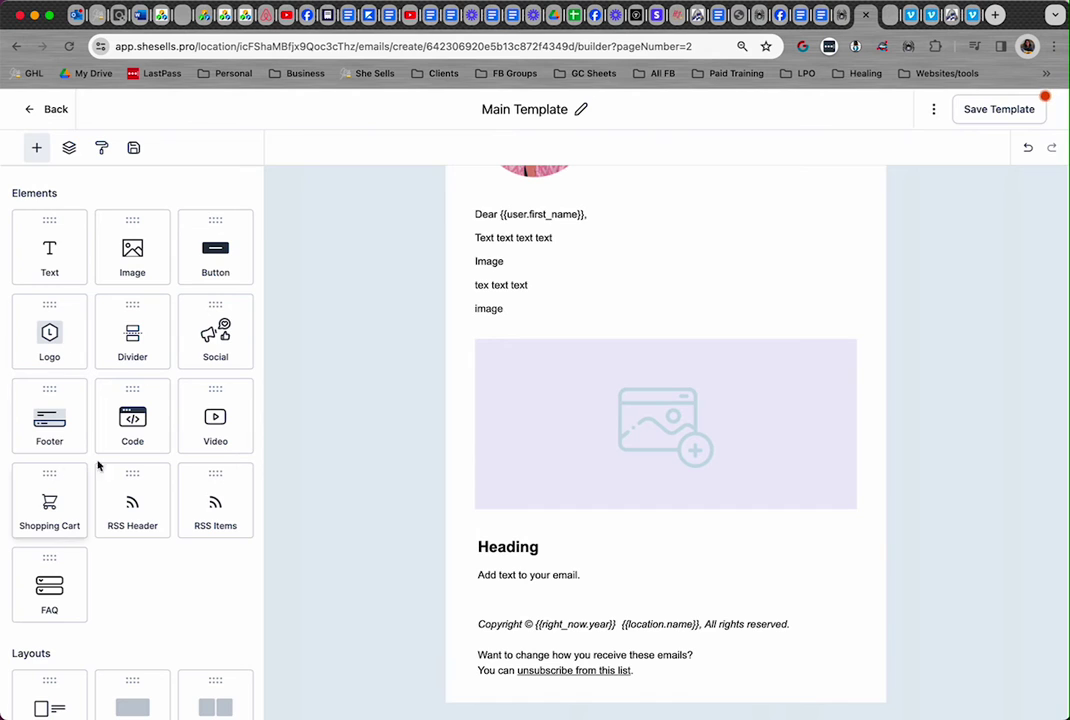
scroll(100, 406, down, 1)
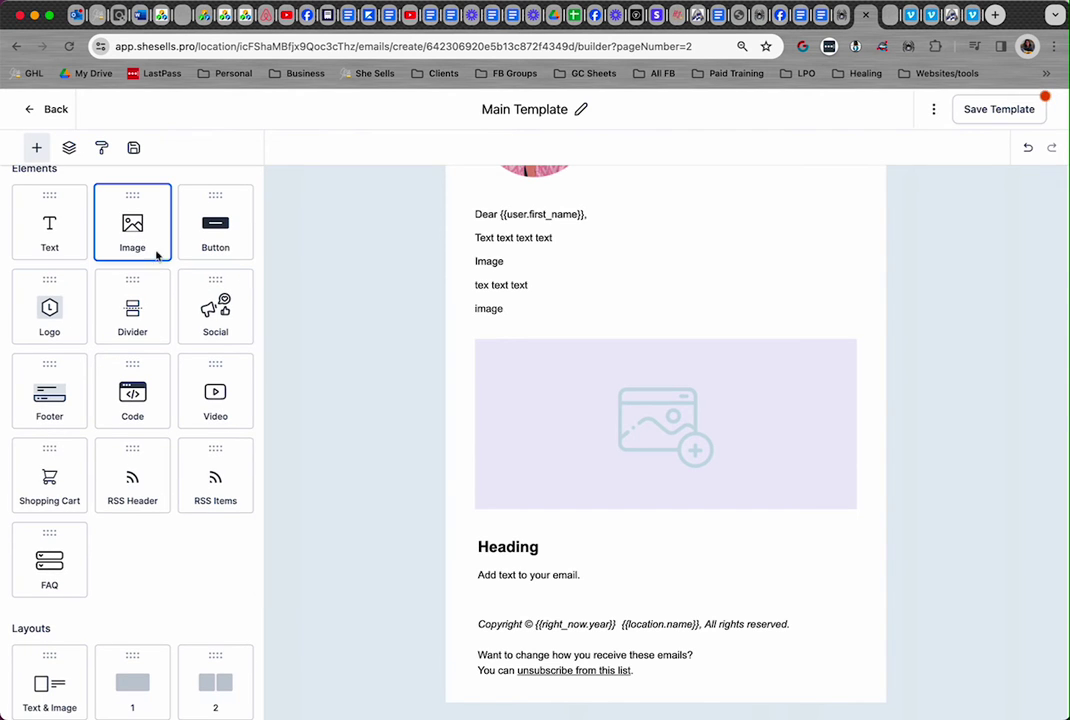
mouse_move(157, 256)
mouse_down()
mouse_move(589, 614)
mouse_move(578, 603)
mouse_up()
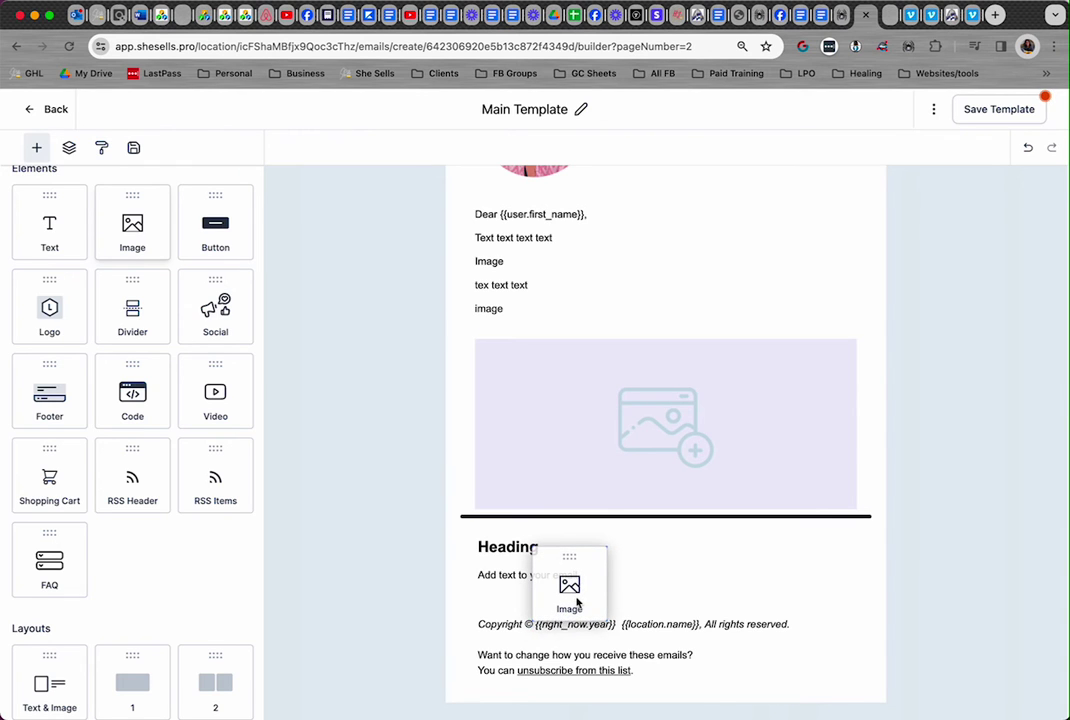
drag(578, 603, 574, 606)
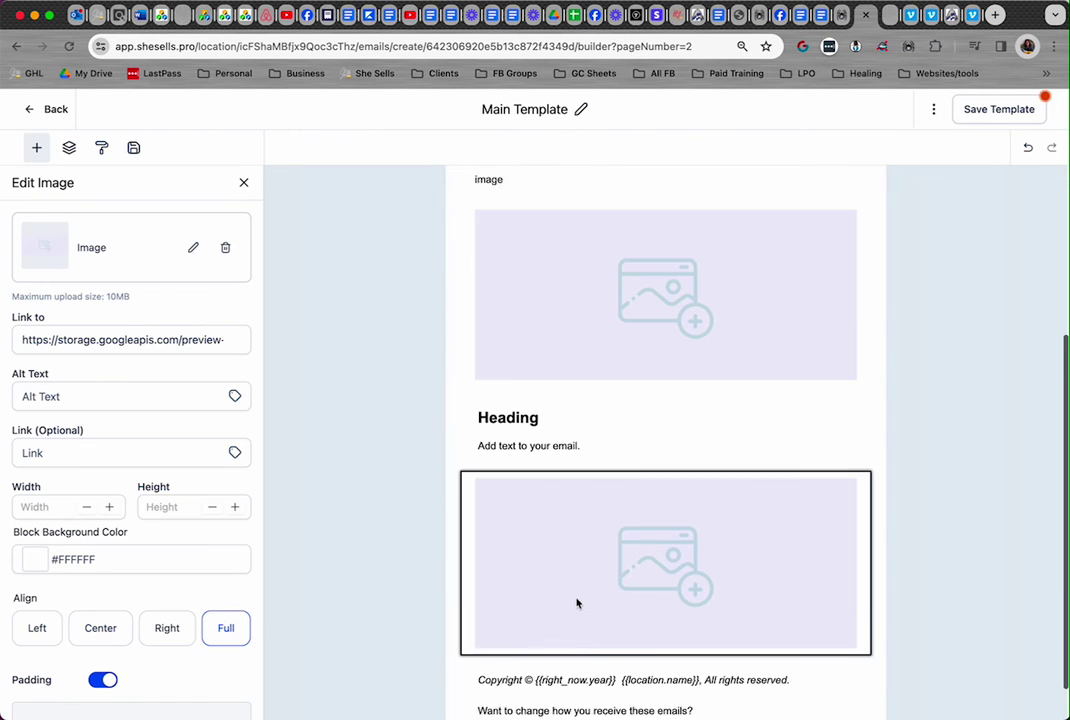
scroll(577, 603, down, 2)
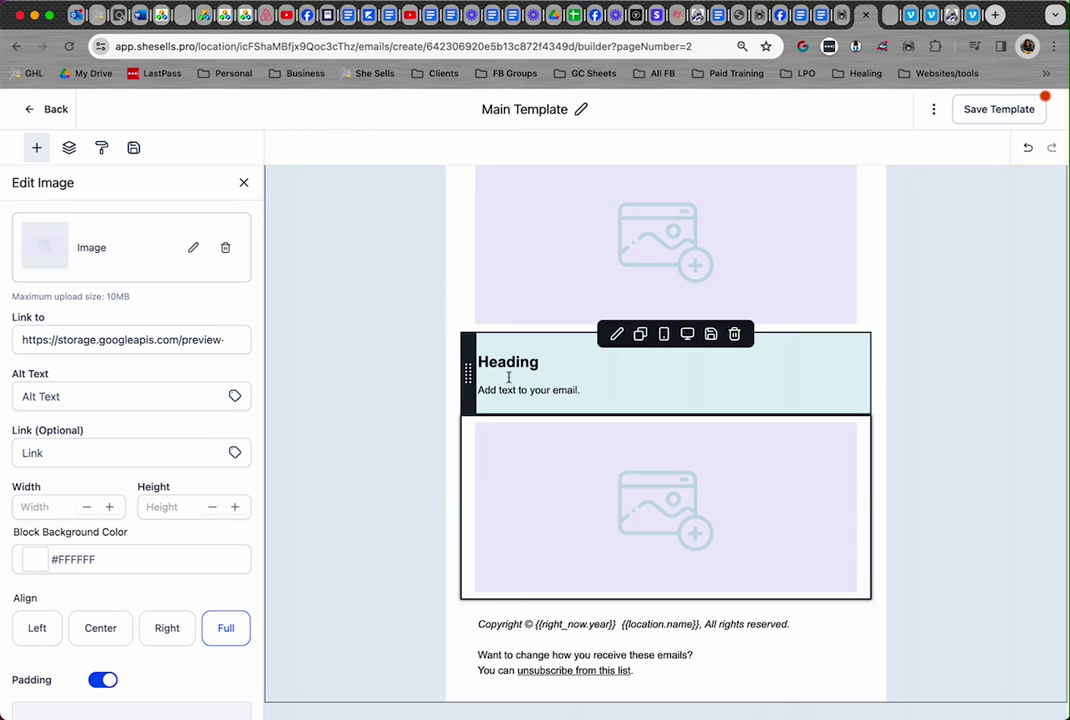
Step: Add a third text block below the second image, above the footer
click(36, 148)
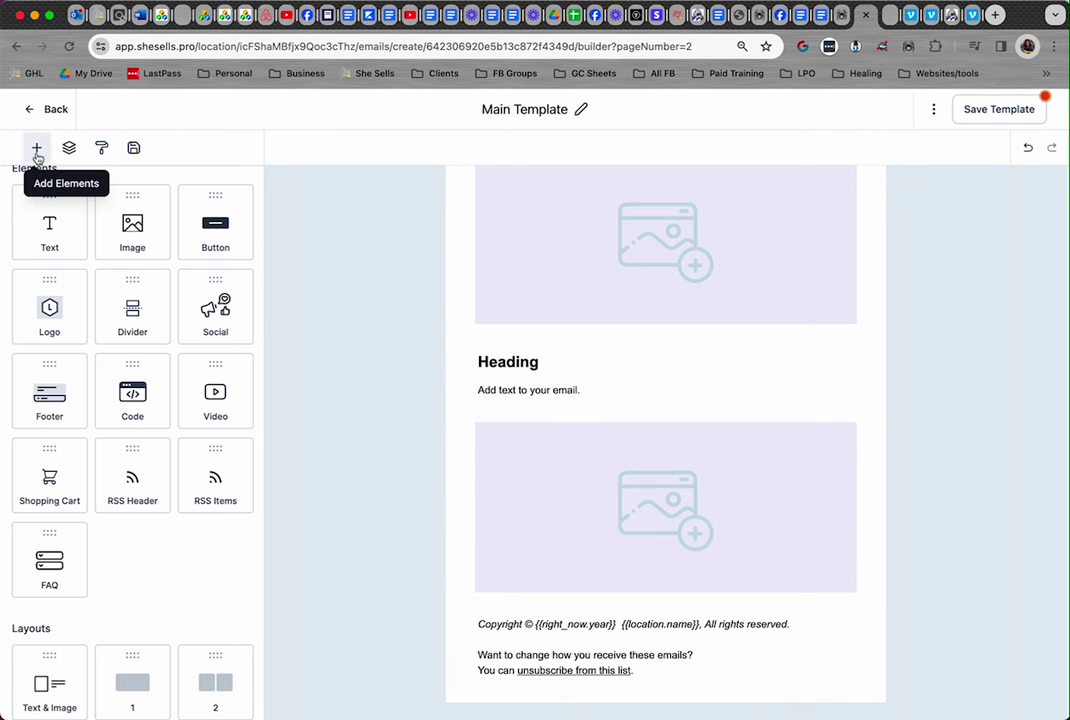
drag(49, 230, 580, 603)
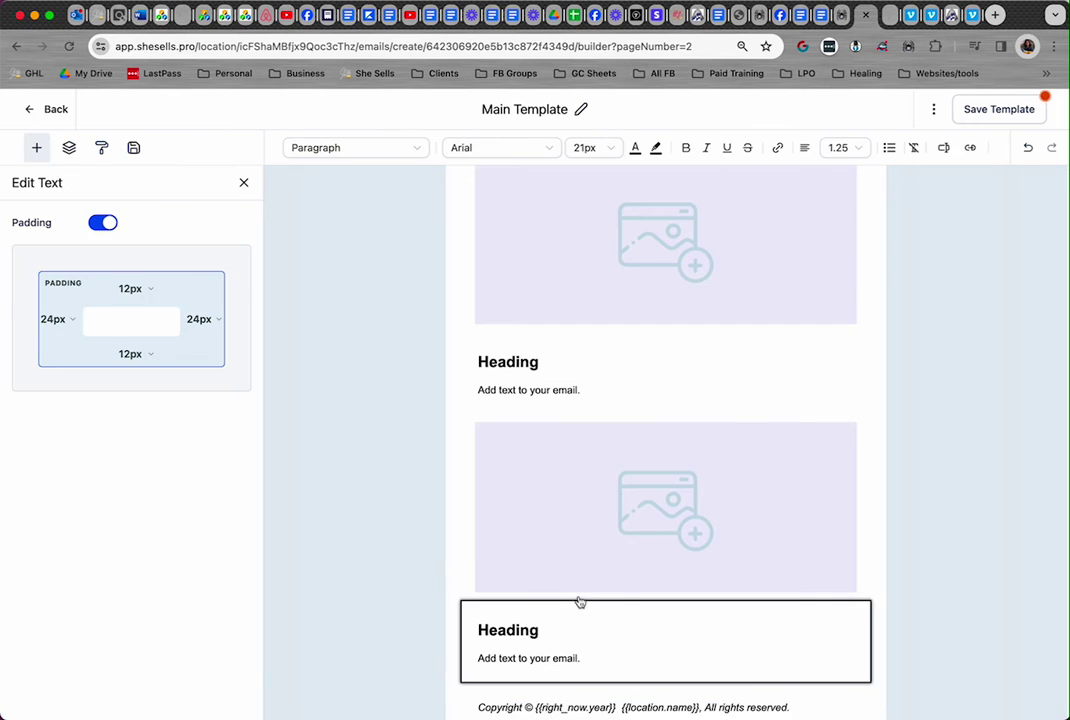
scroll(592, 512, up, 3)
scroll(592, 500, up, 1)
Step: Trim the greeting block to the salutation and first placeholder line
click(538, 290)
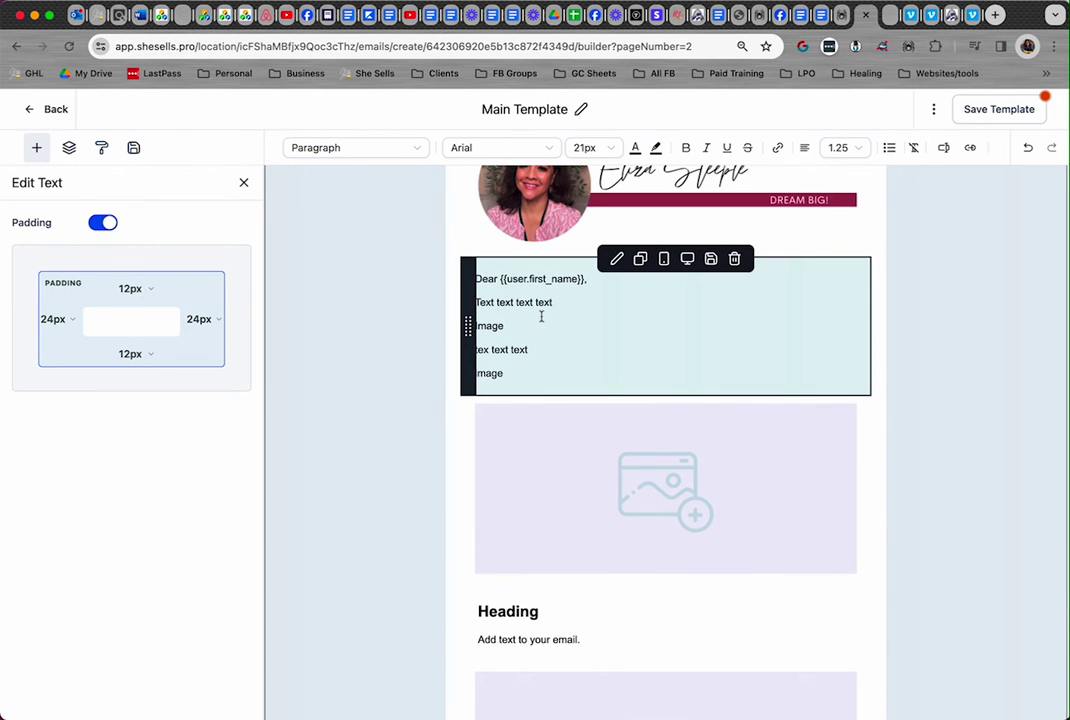
drag(506, 372, 476, 326)
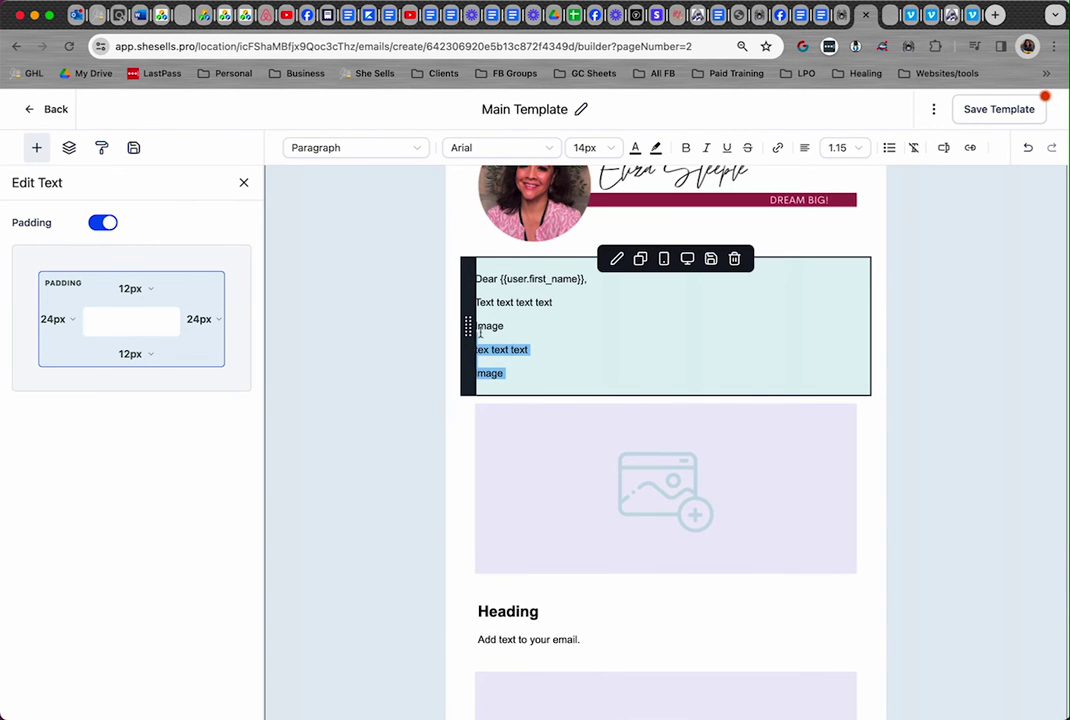
key(BackSpace)
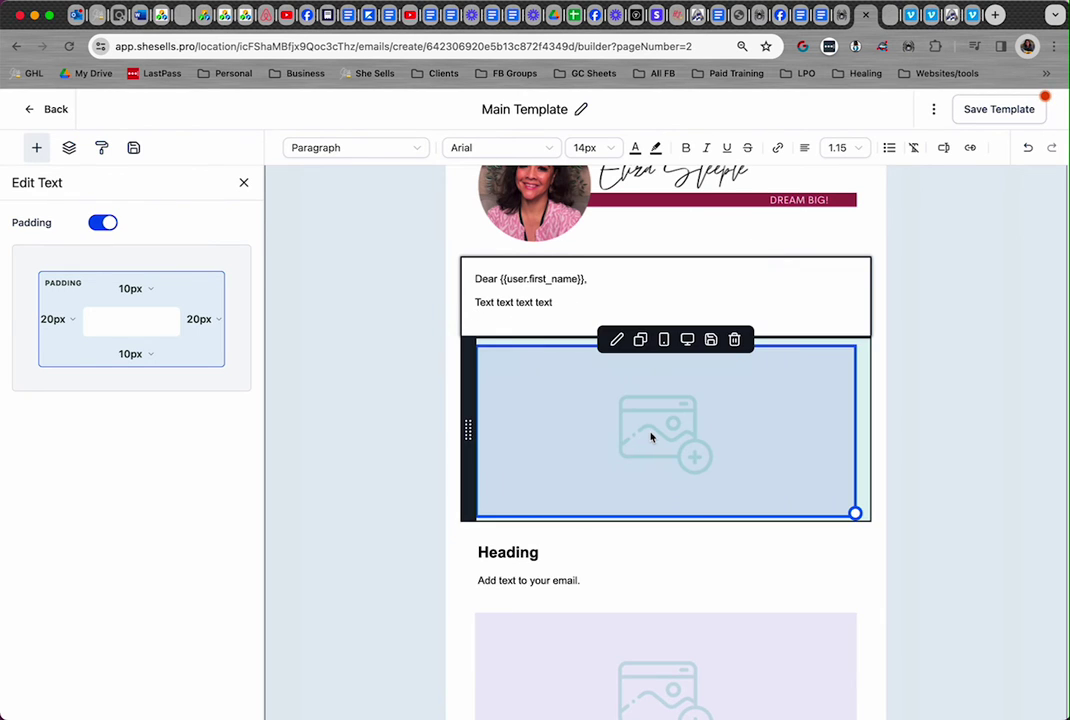
click(651, 436)
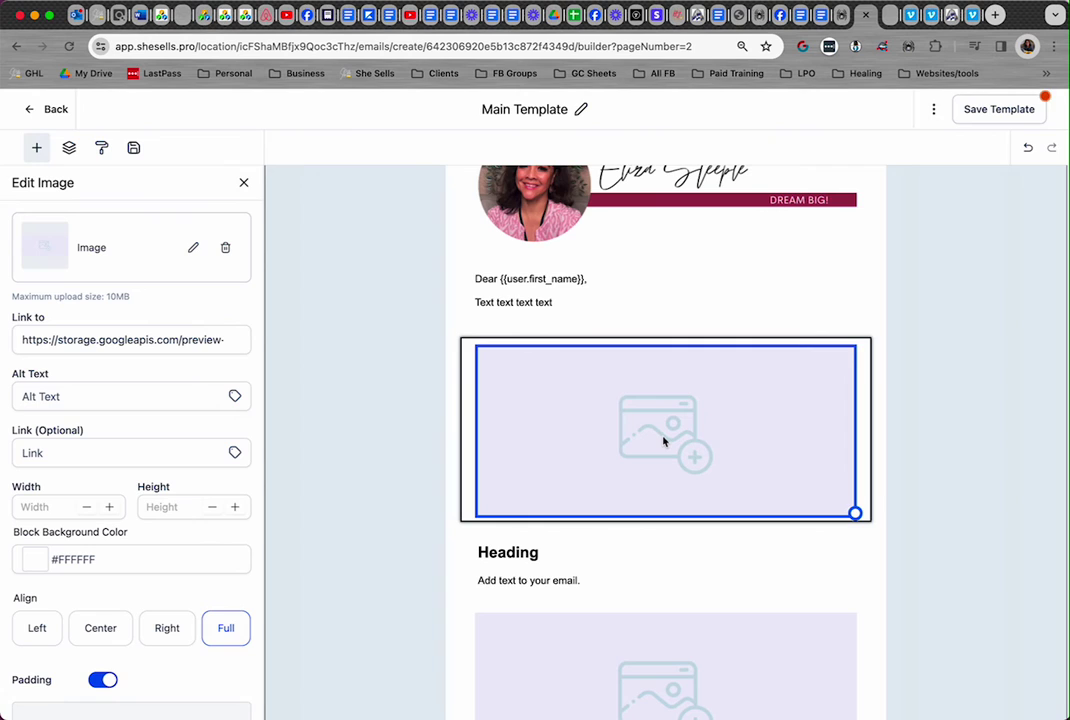
Step: Check the first image's link and name fields, then bring up the media library
click(127, 340)
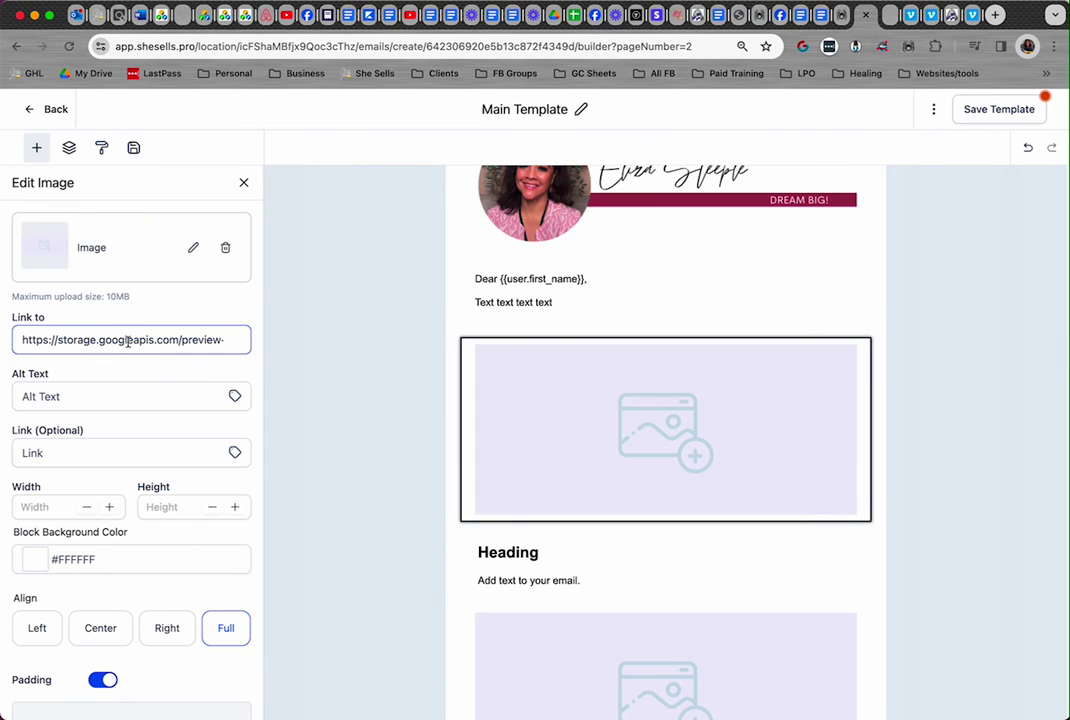
click(84, 246)
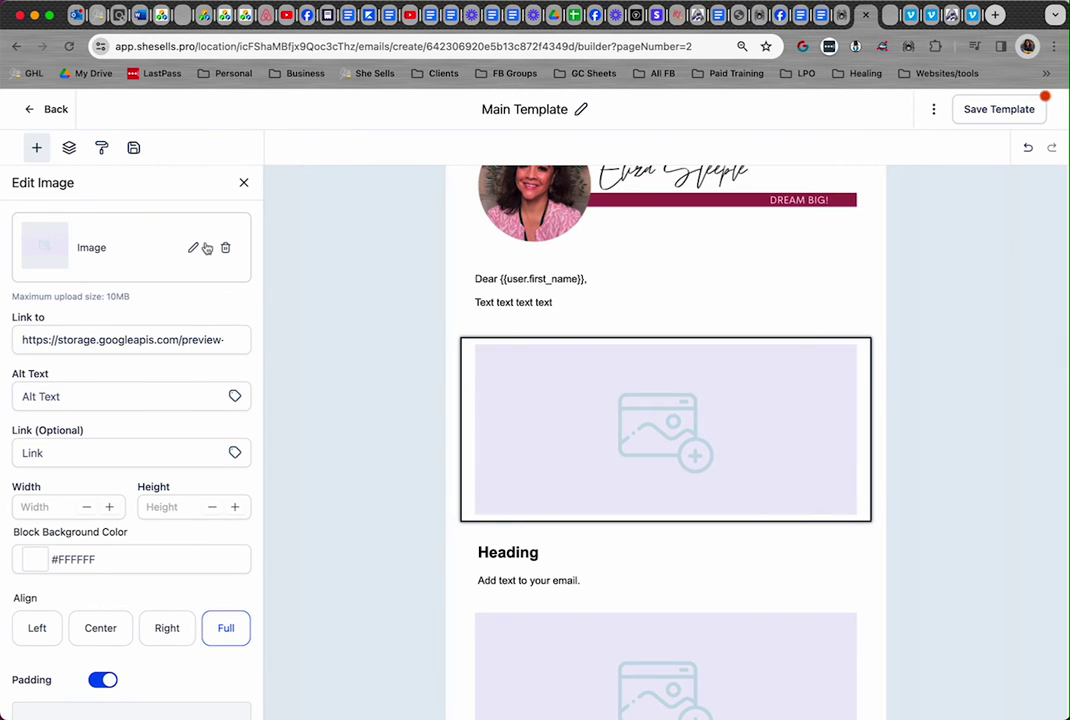
click(115, 339)
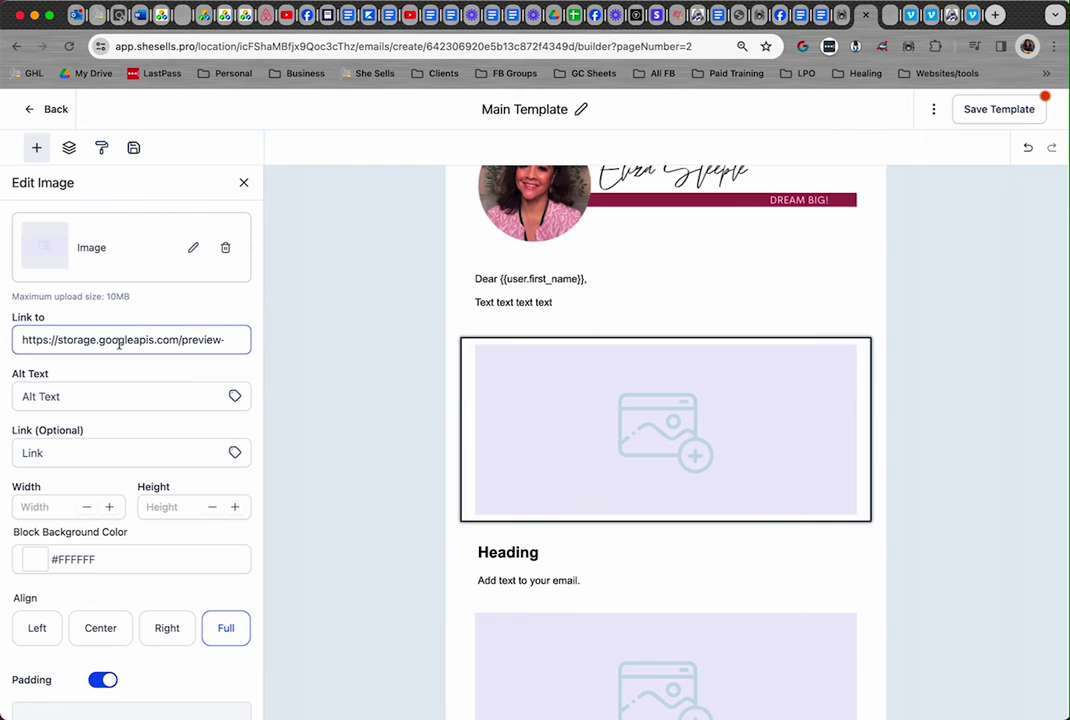
triple_click(119, 342)
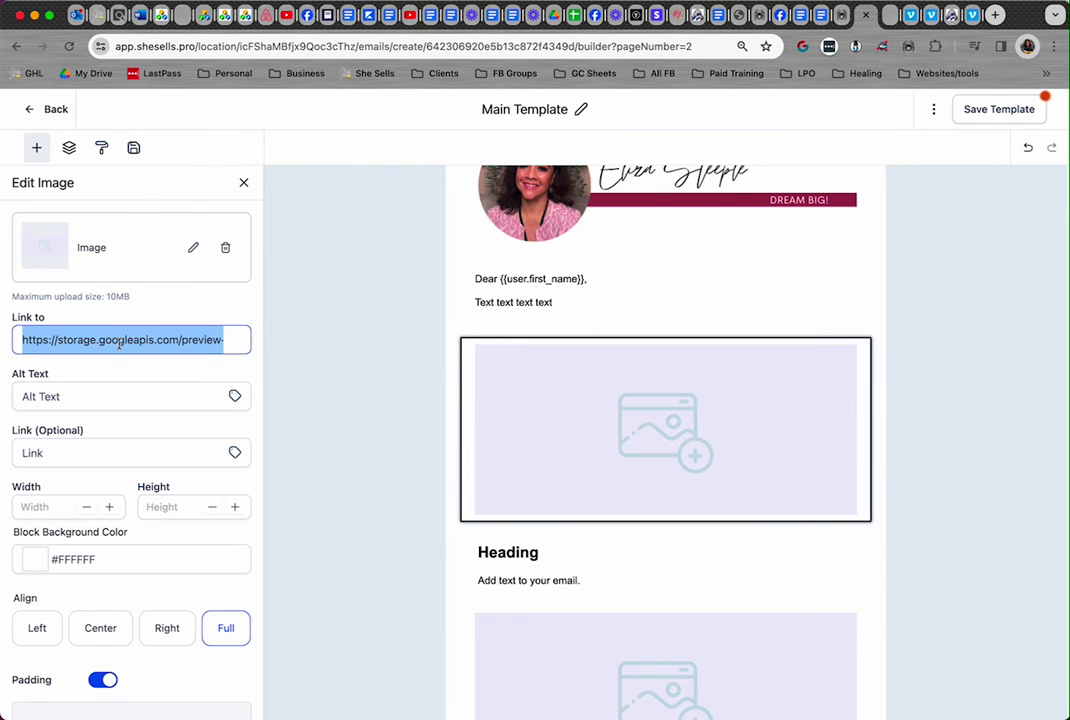
click(64, 255)
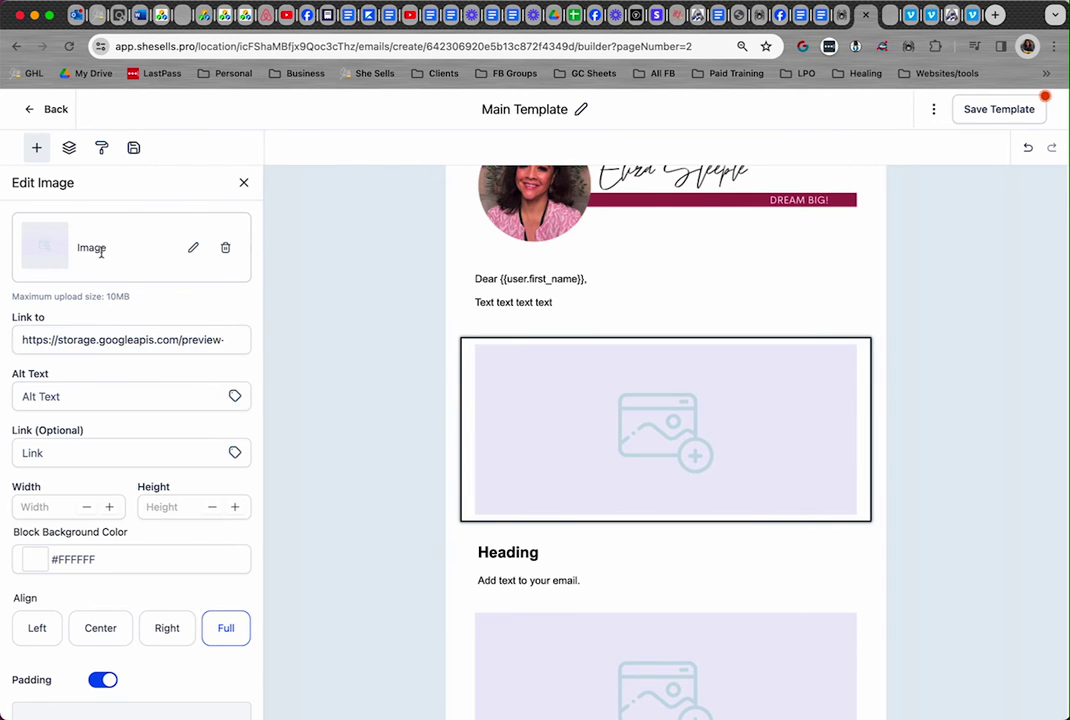
double_click(100, 249)
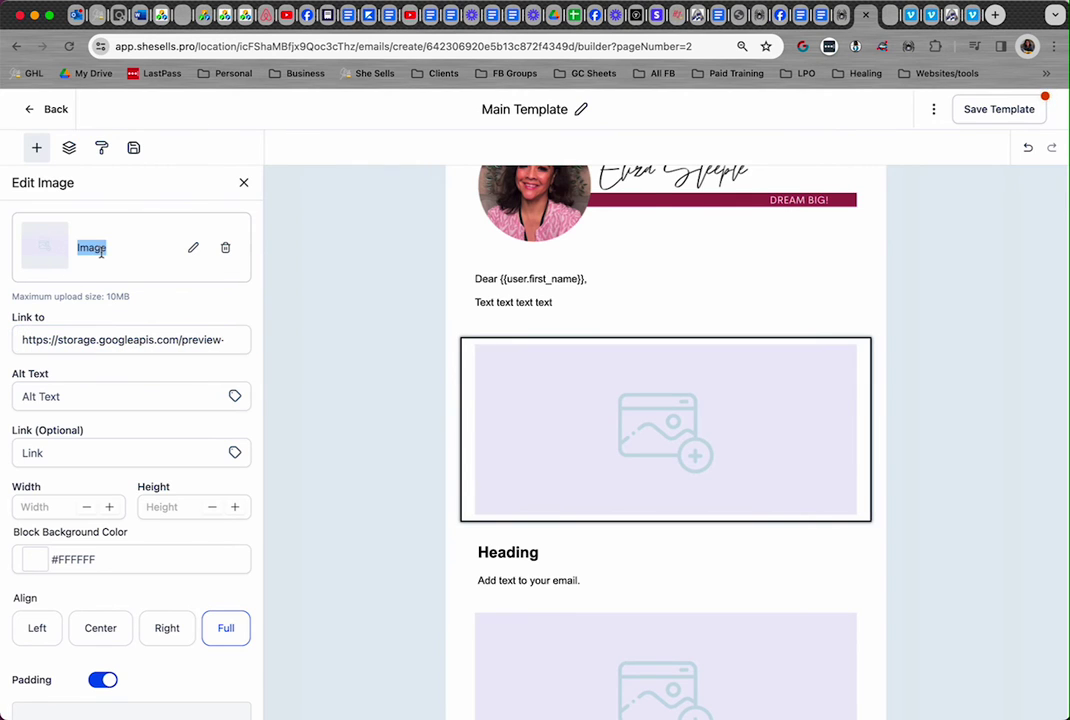
click(194, 248)
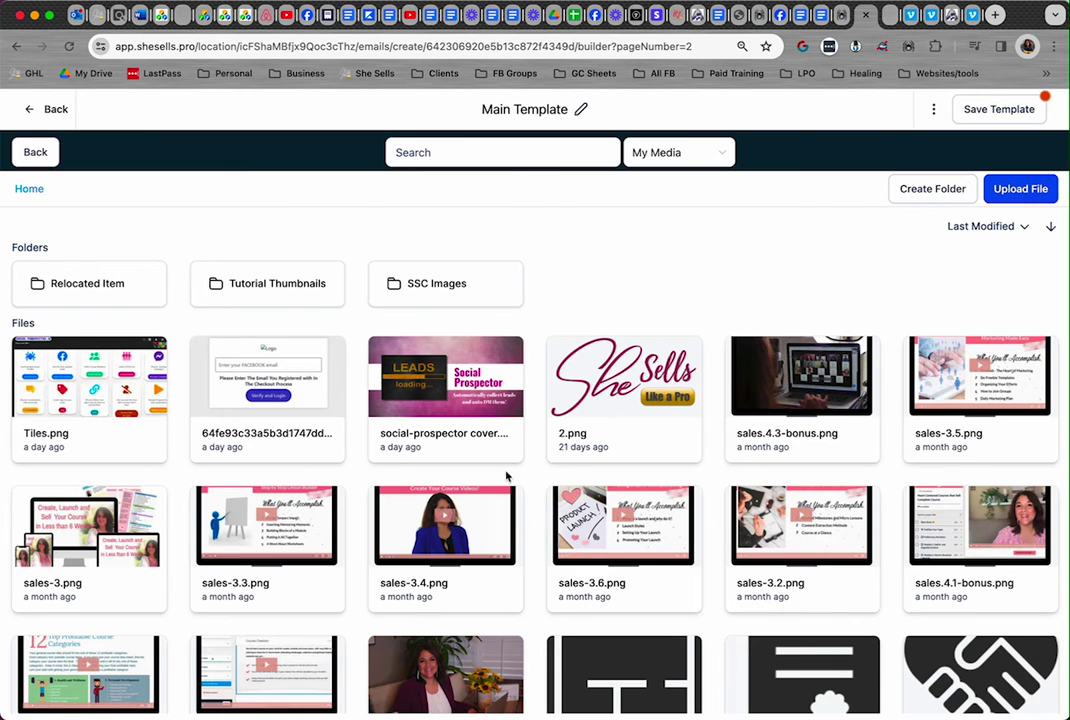
Step: Insert sales-4.1-bonus.png into the first image block and set its width to 300
click(966, 516)
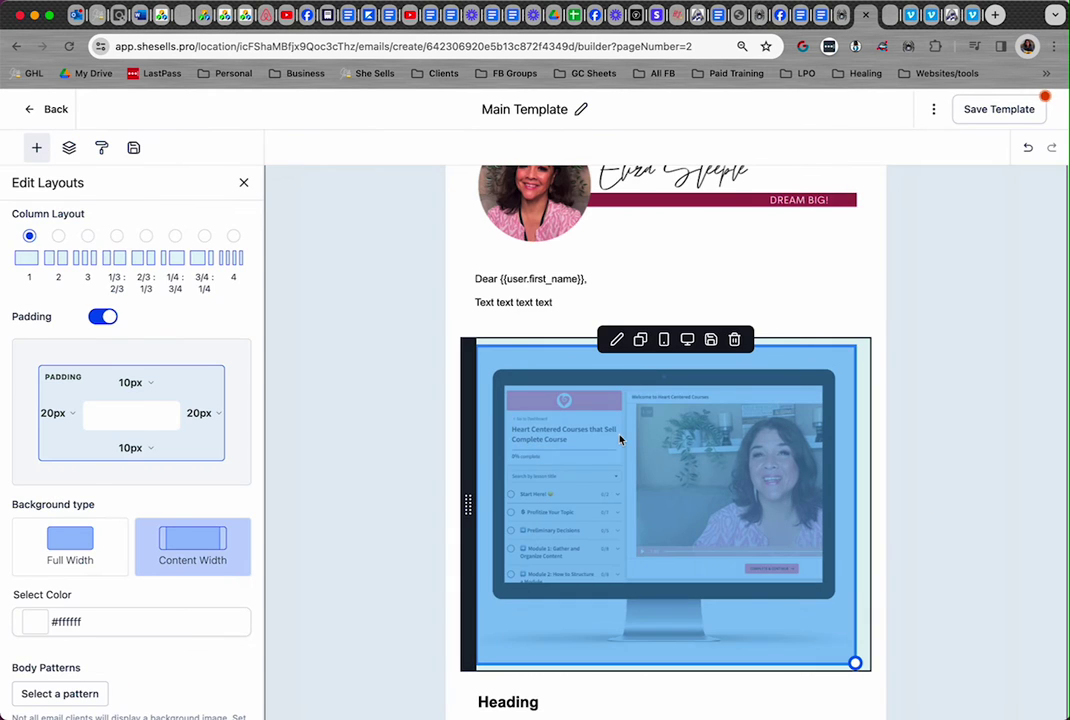
click(625, 438)
scroll(659, 480, down, 1)
scroll(621, 494, down, 1)
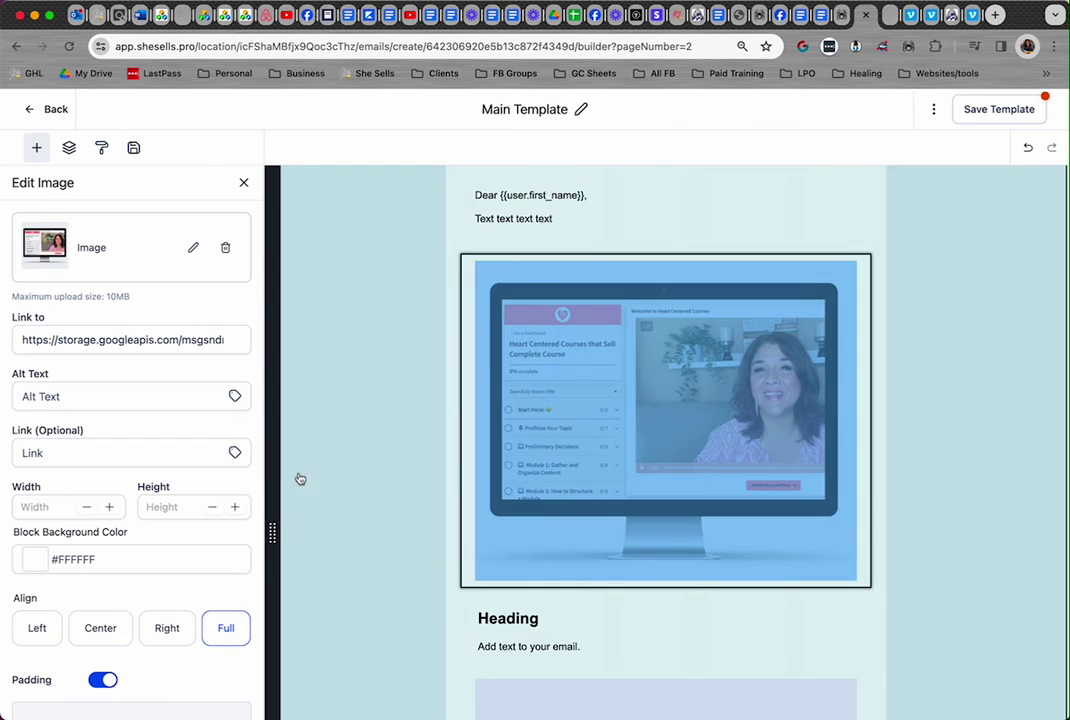
click(72, 506)
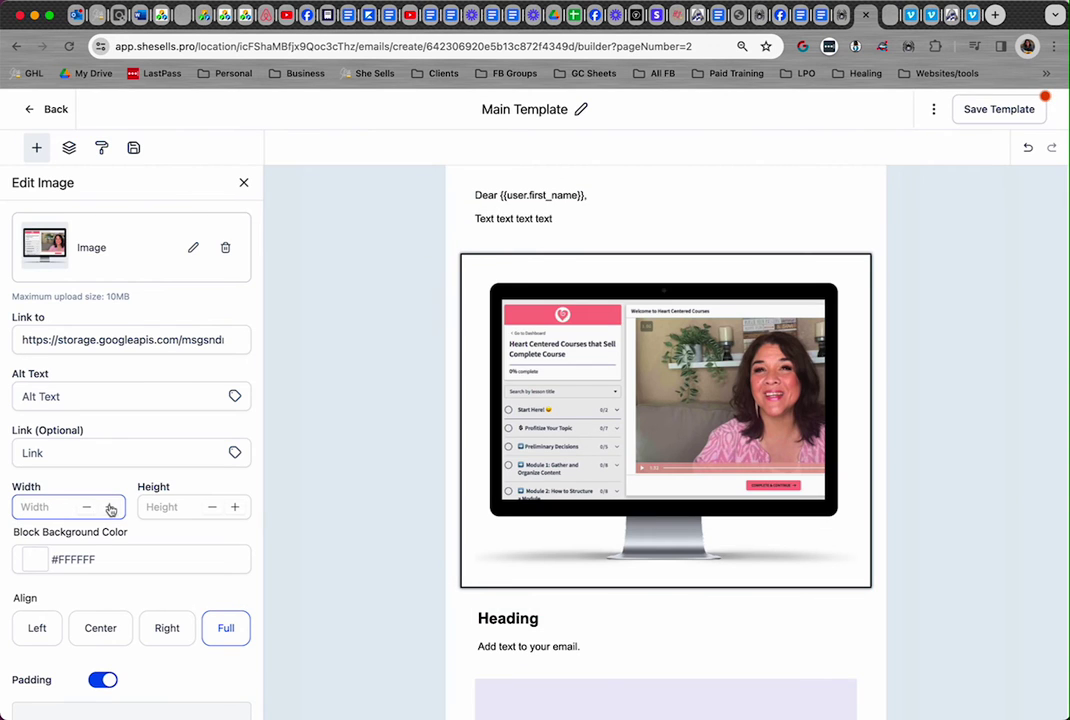
click(88, 508)
double_click(53, 508)
text(300)
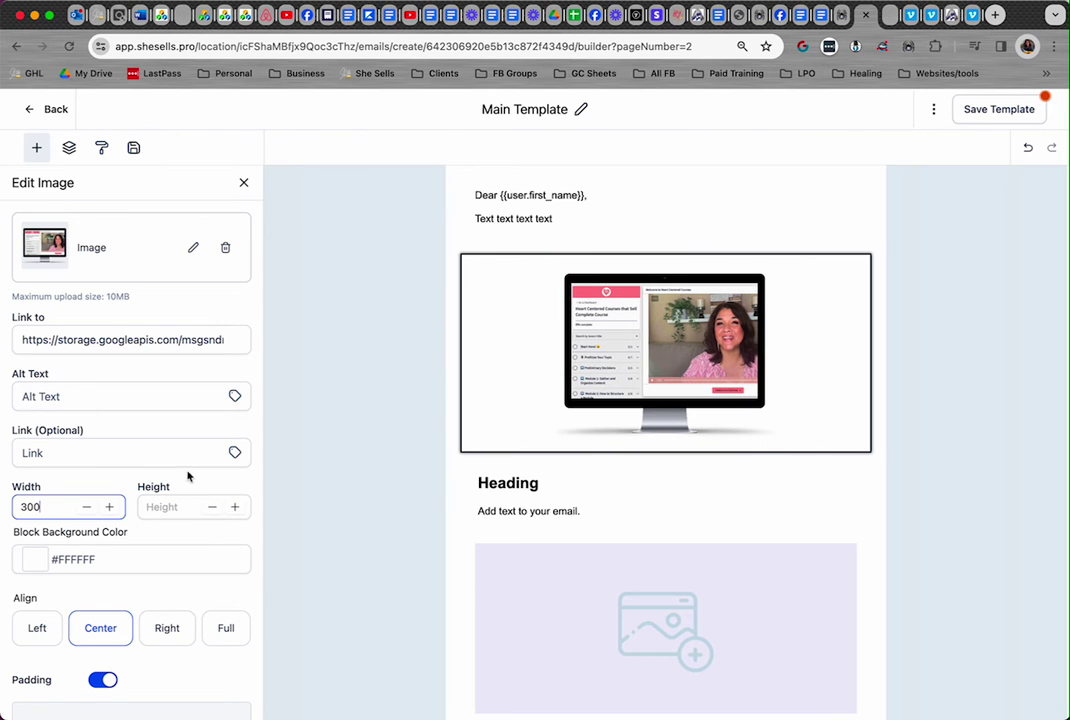
mouse_move(665, 350)
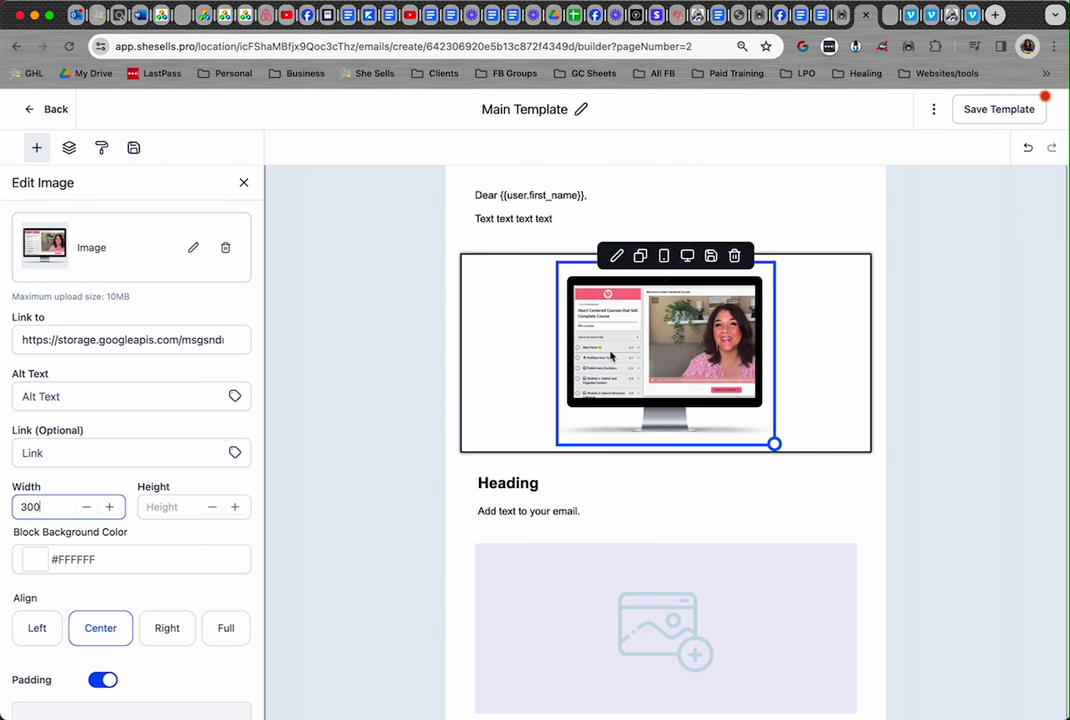
click(620, 357)
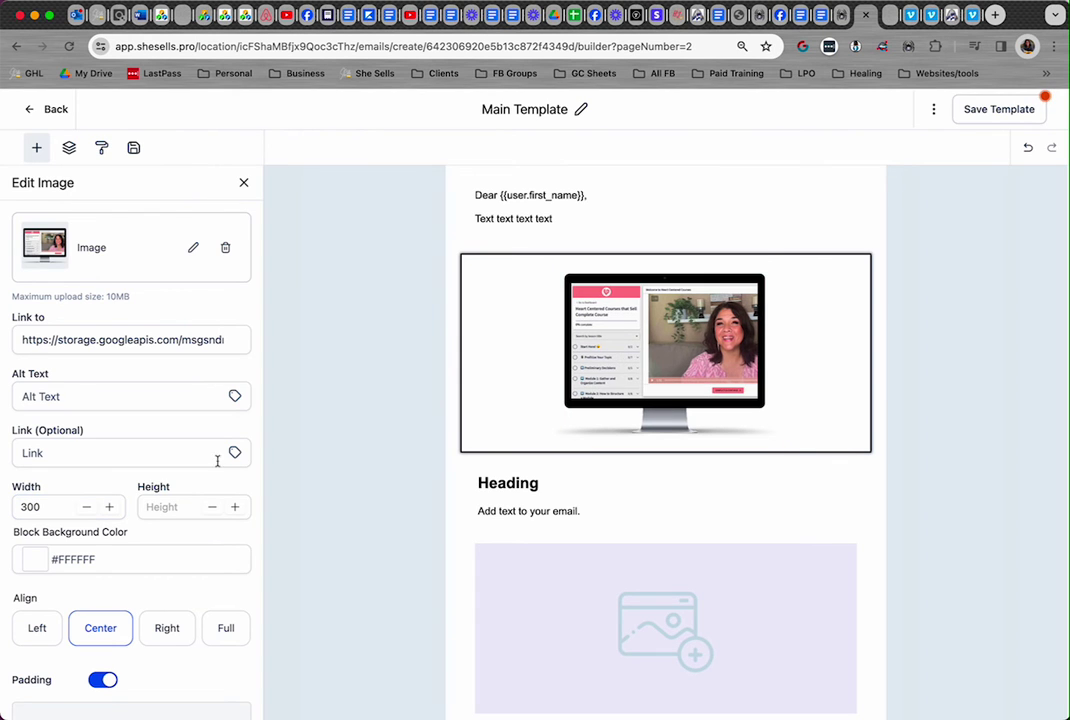
Step: Try right and center alignment, then left-align the first image
scroll(103, 514, down, 3)
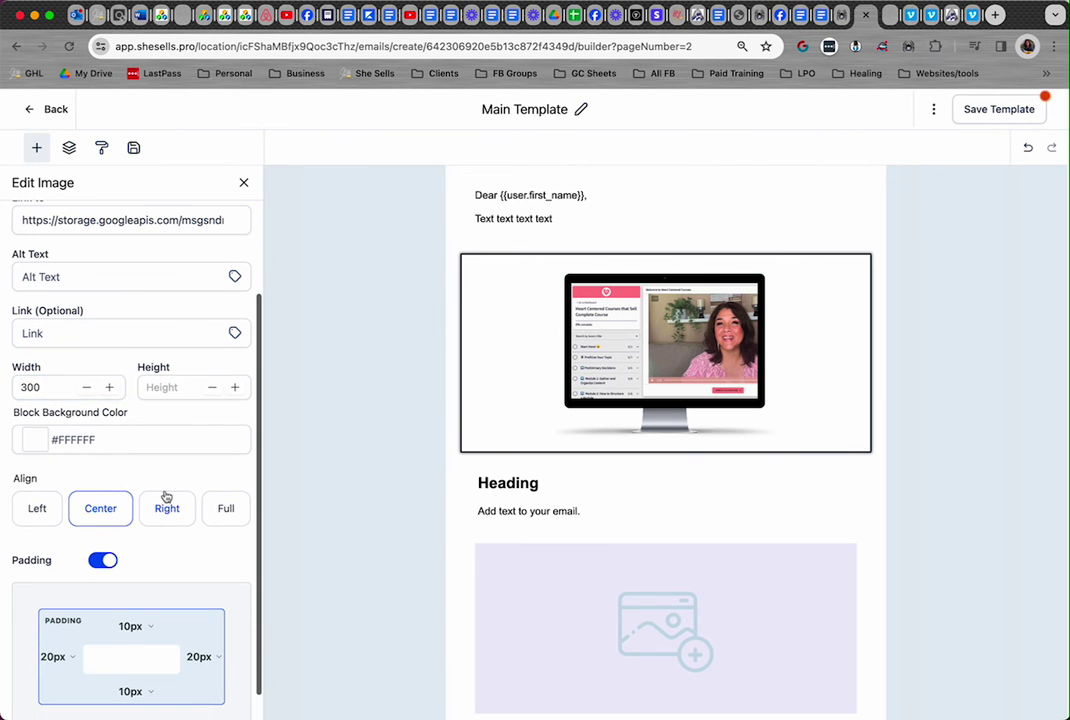
click(38, 502)
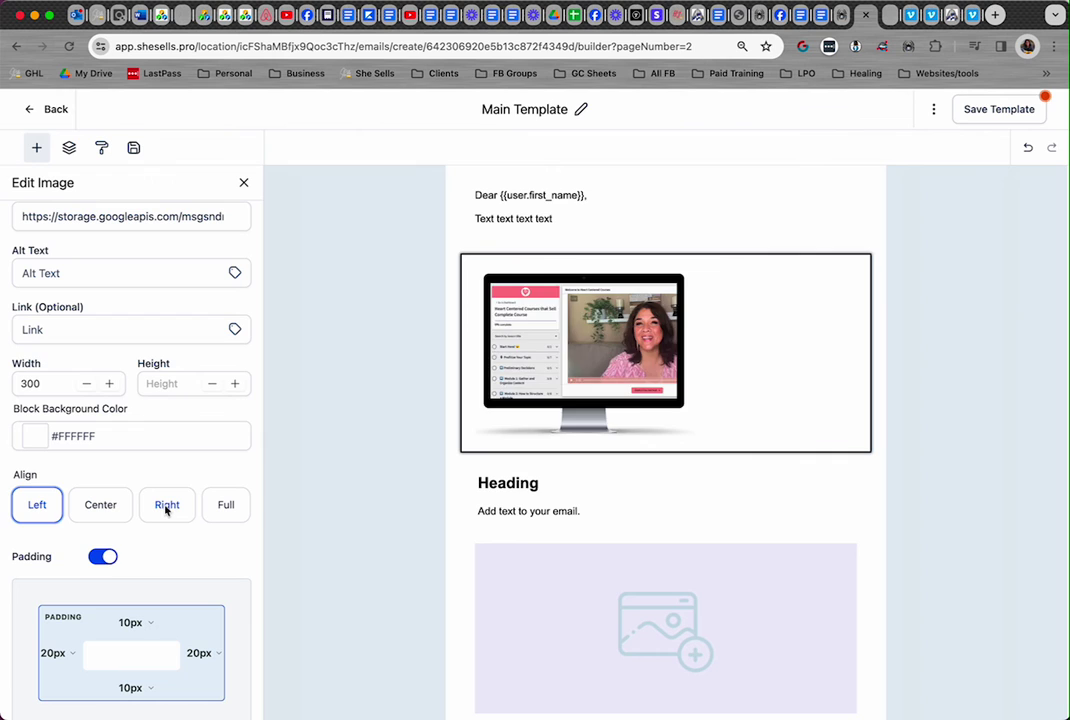
click(167, 508)
click(107, 507)
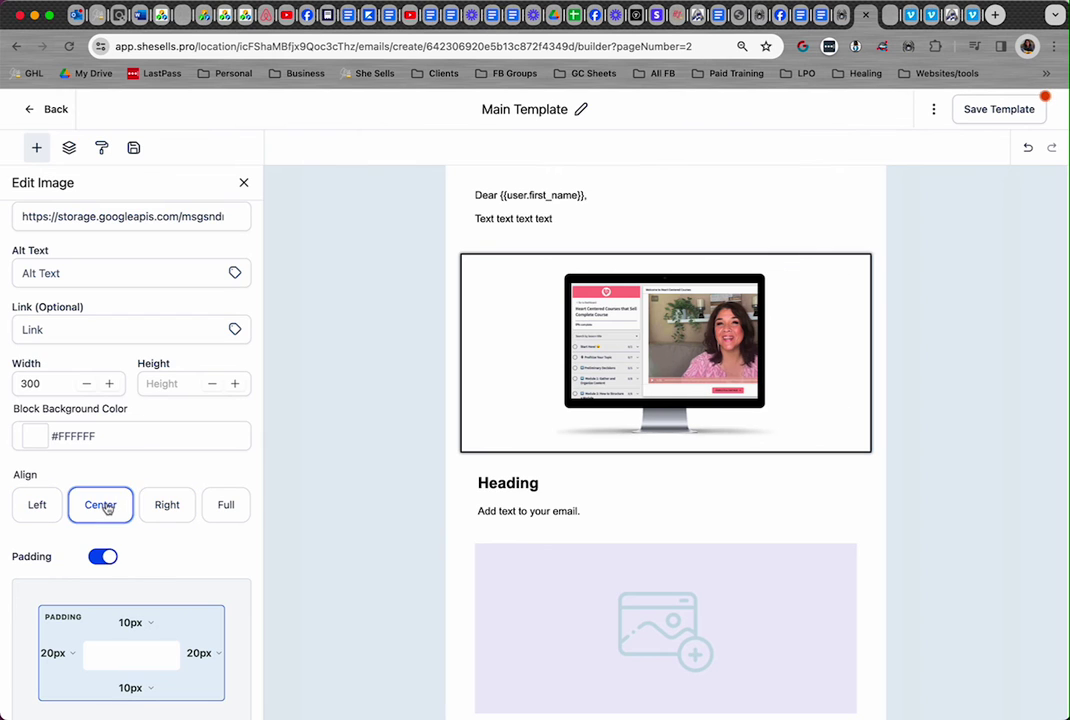
click(40, 504)
click(525, 377)
scroll(525, 377, down, 2)
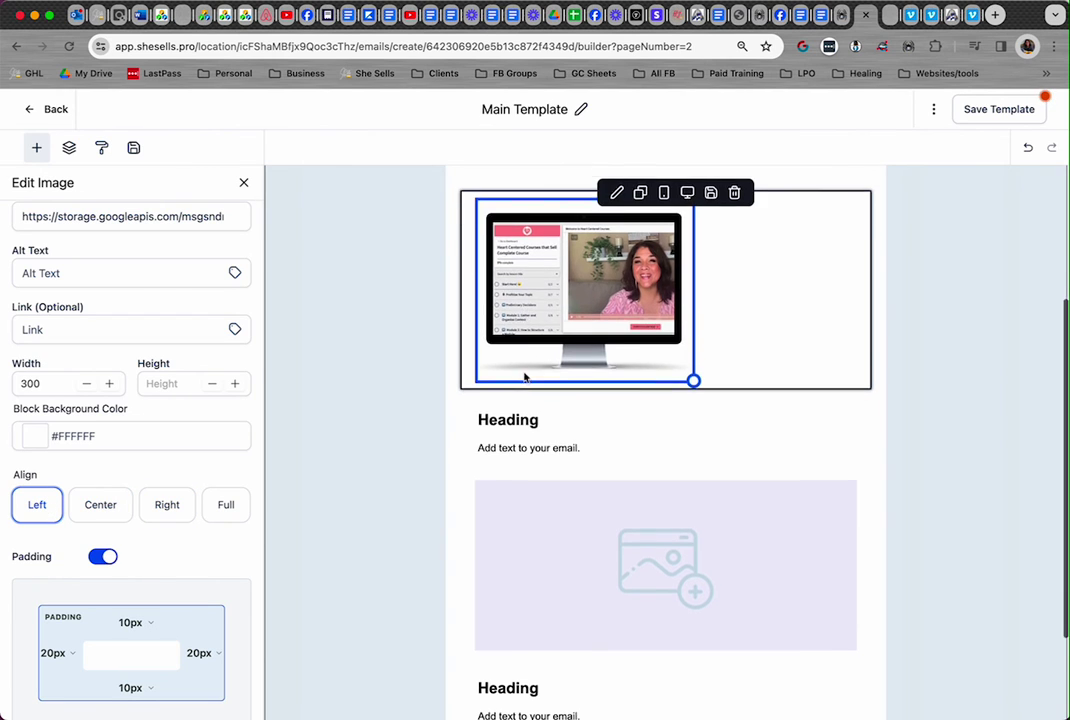
Step: Replace the placeholder heading and paragraph under the first image with 'text text text'
double_click(527, 400)
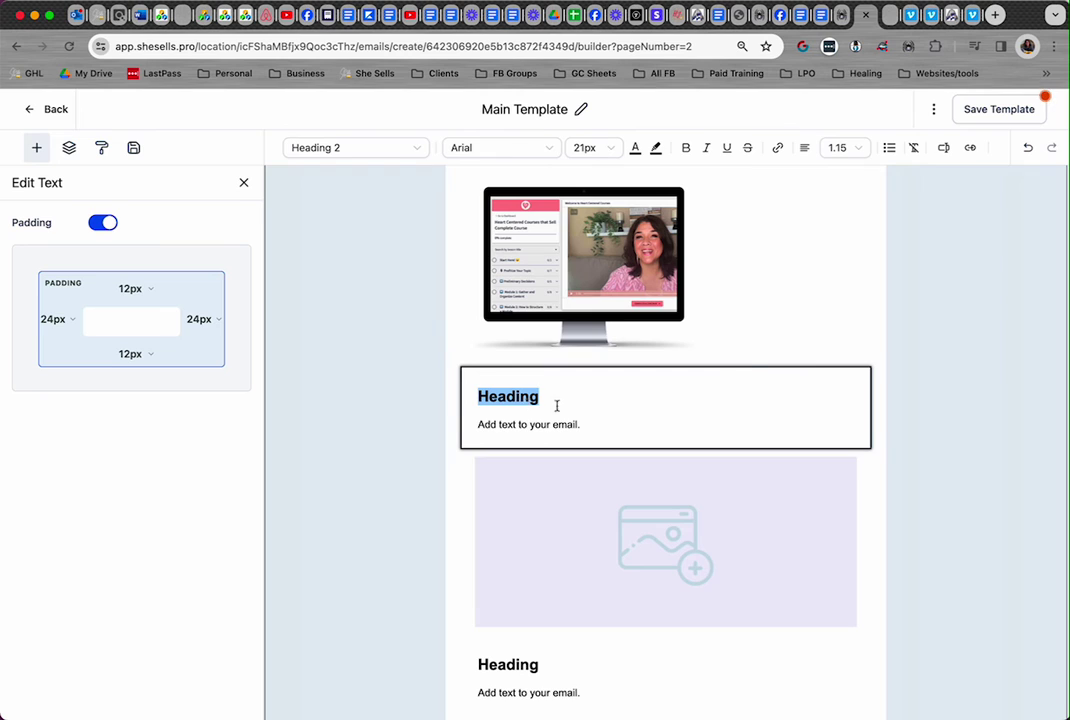
drag(585, 423, 481, 395)
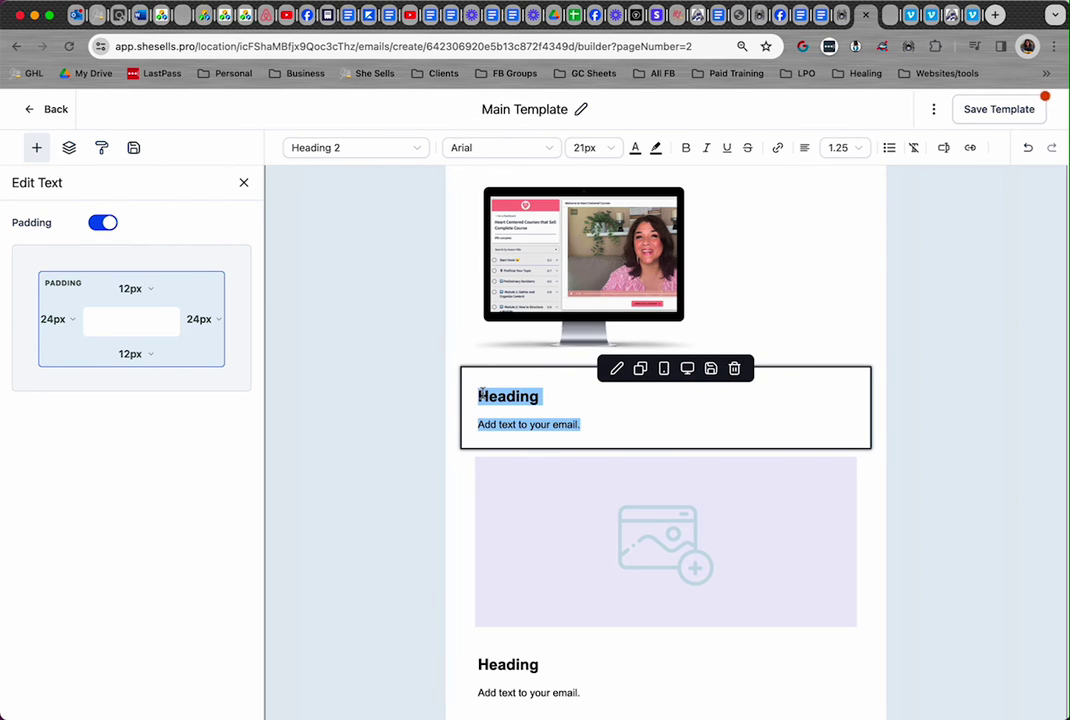
key(BackSpace)
text(text text text)
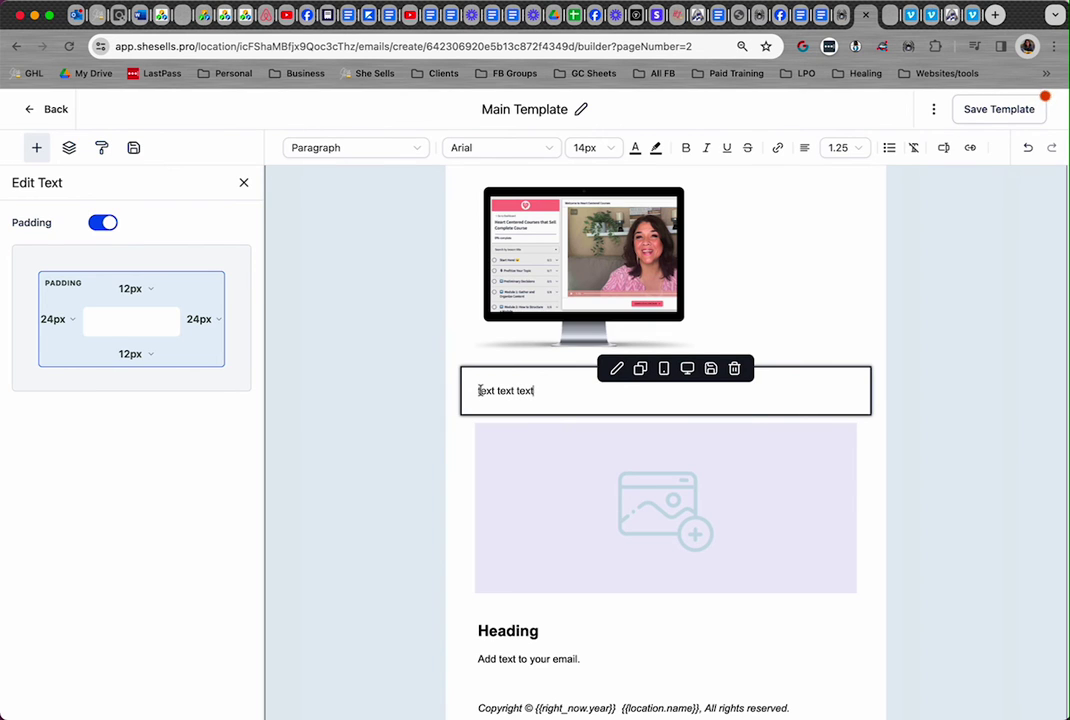
click(545, 490)
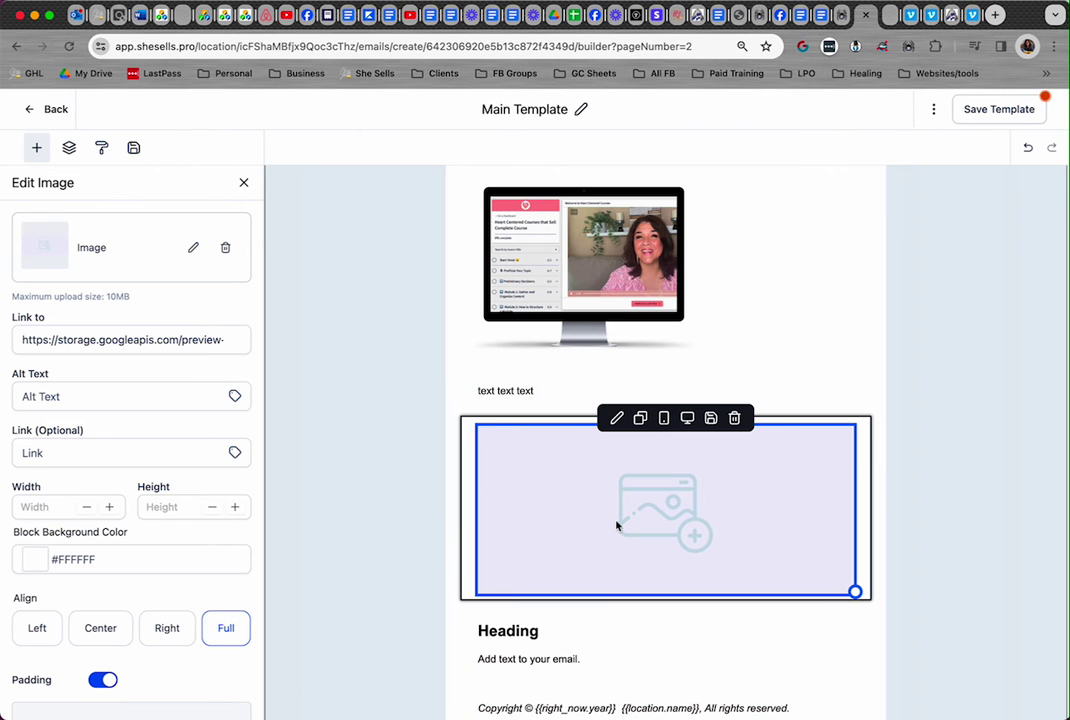
Step: Fill the second image block with sales-3.4.png, 300 wide and left-aligned
click(194, 248)
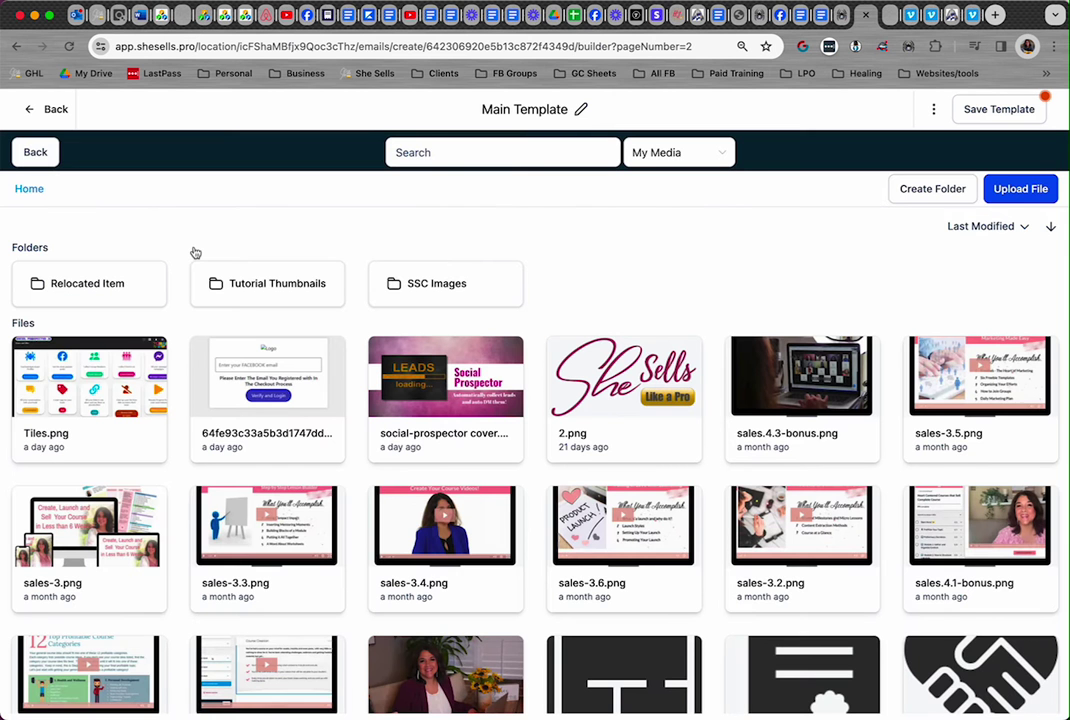
click(377, 506)
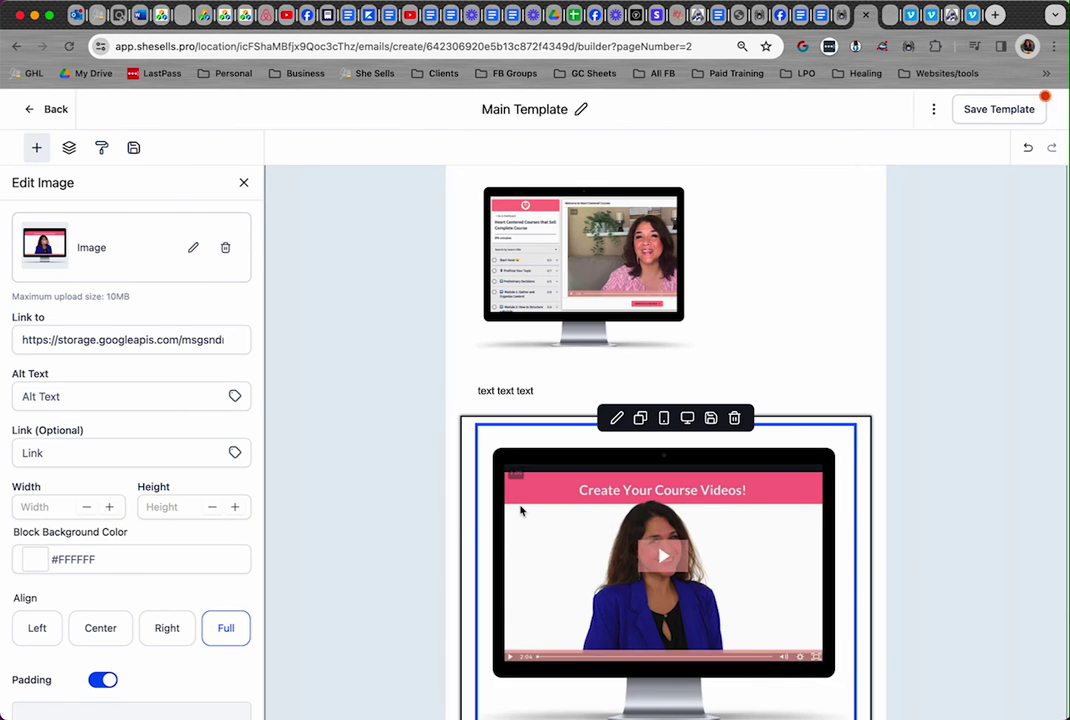
scroll(530, 480, down, 3)
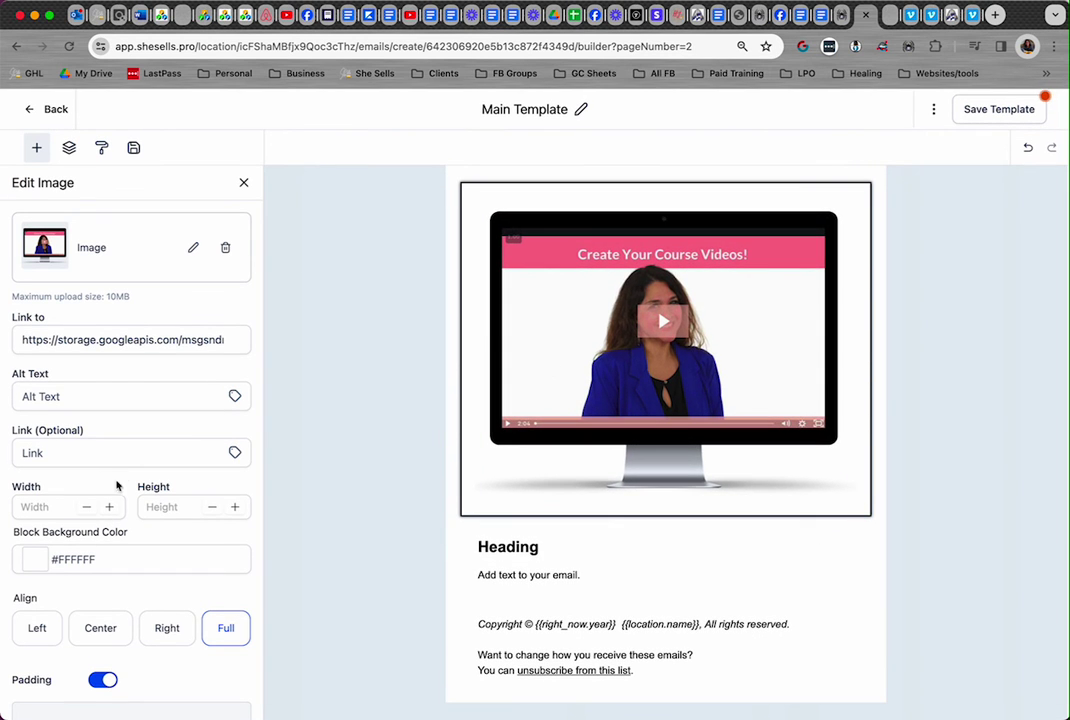
click(50, 507)
text(300)
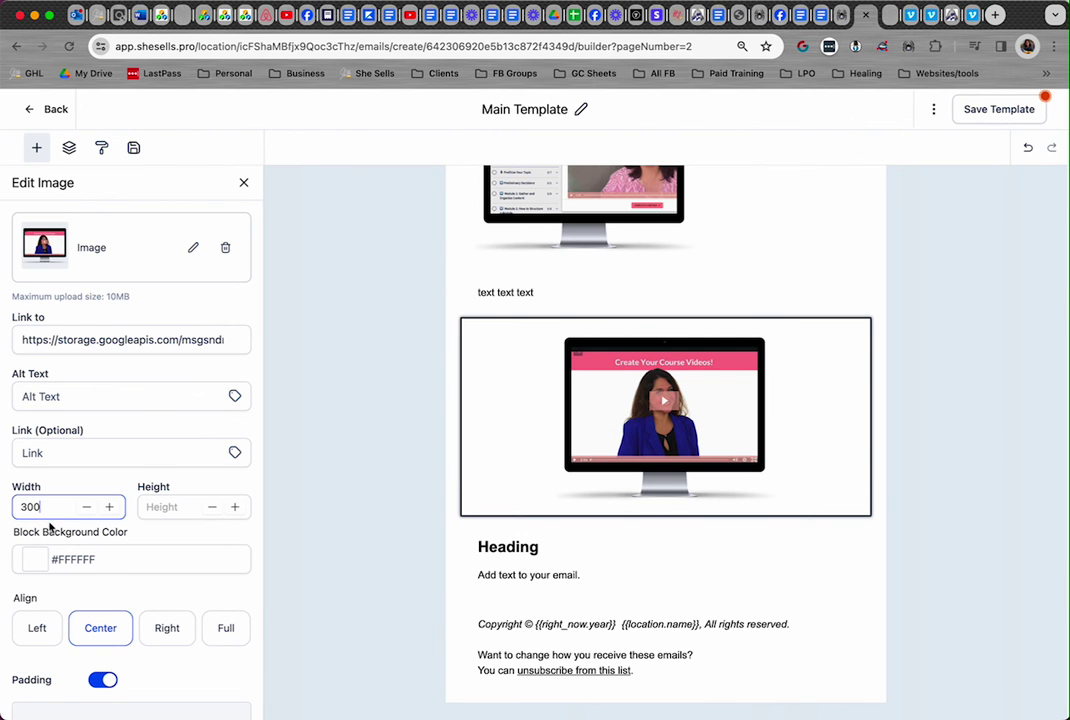
scroll(50, 525, down, 1)
click(37, 606)
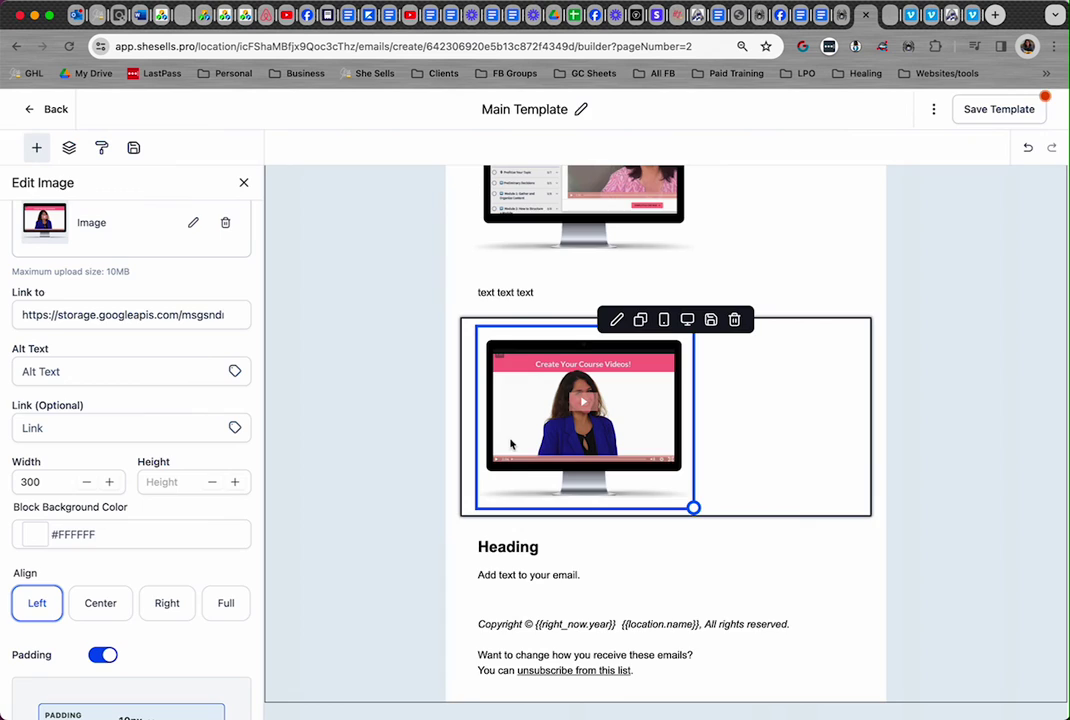
Step: Replace the last block's placeholder heading and paragraph with 'text text'
click(500, 578)
triple_click(500, 577)
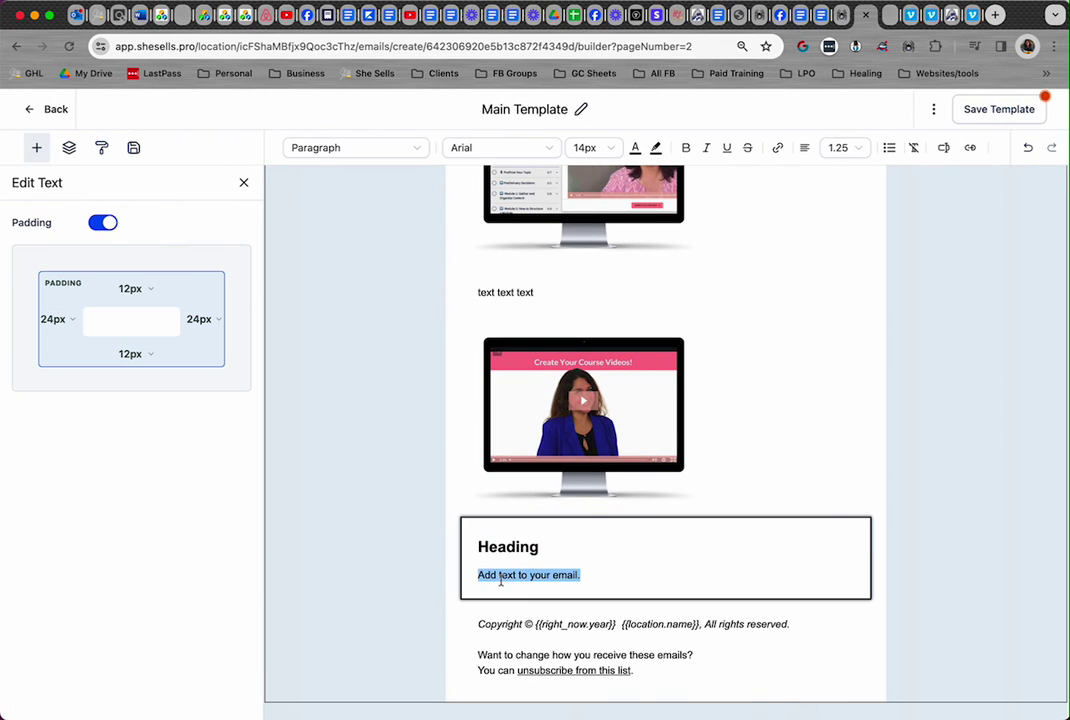
drag(580, 577, 474, 551)
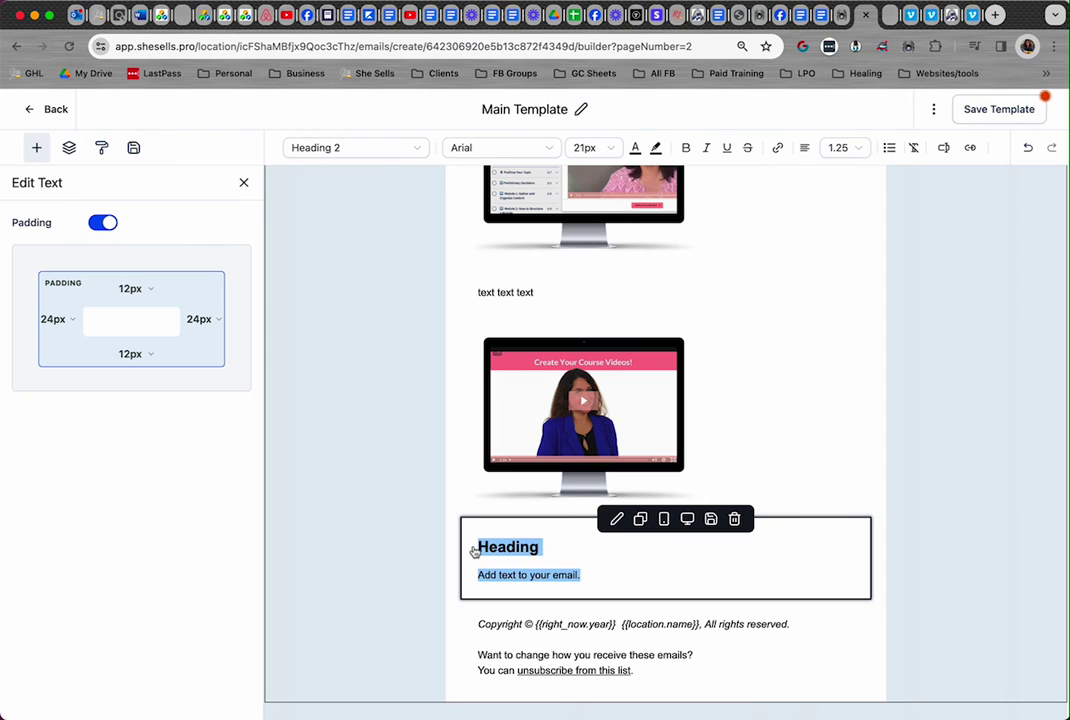
text(Te)
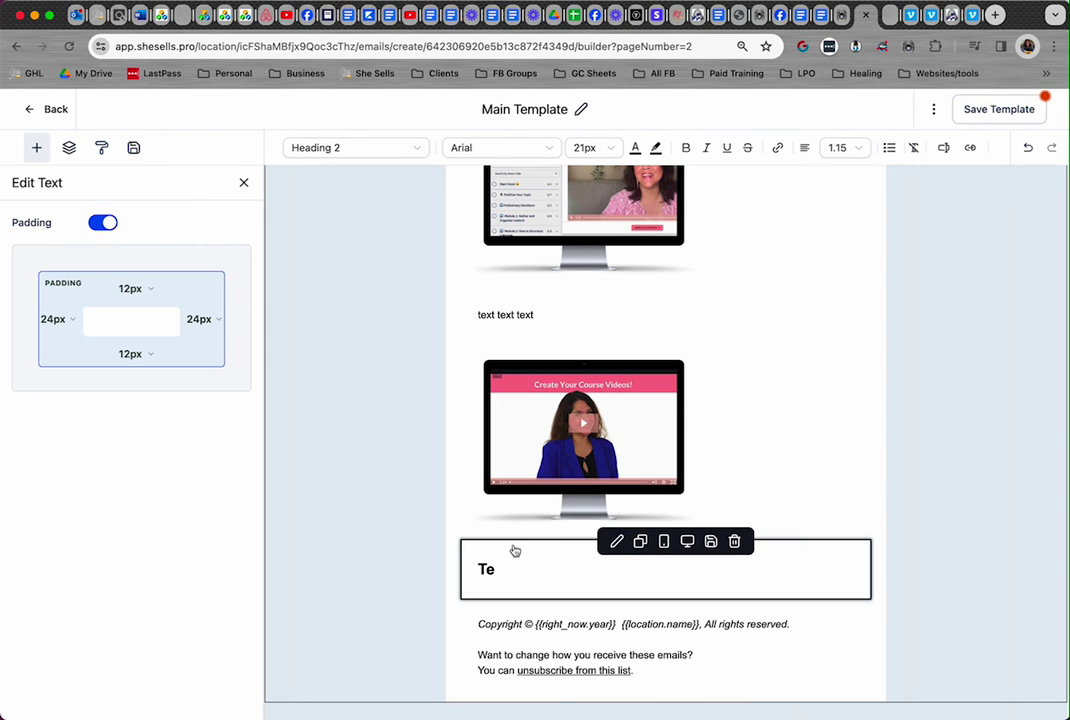
key(BackSpace)
key(BackSpace)
text(te)
text(ext text)
Step: Add 'Signature' and 'Ps' lines below 'text text' in the closing block
triple_click(530, 568)
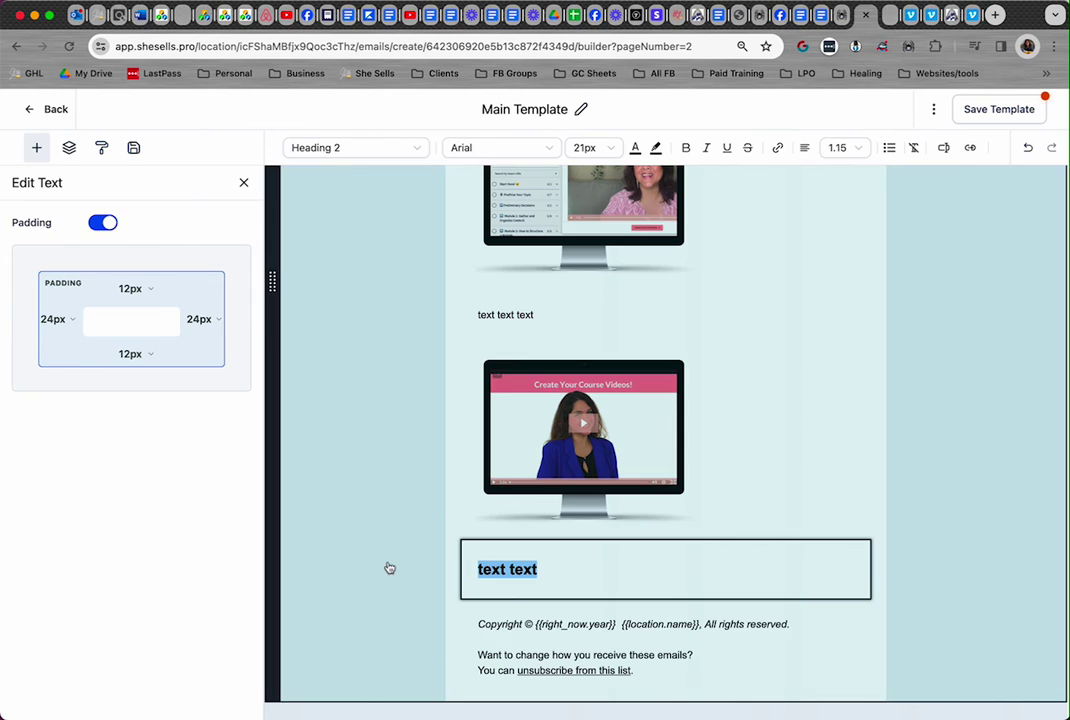
click(468, 568)
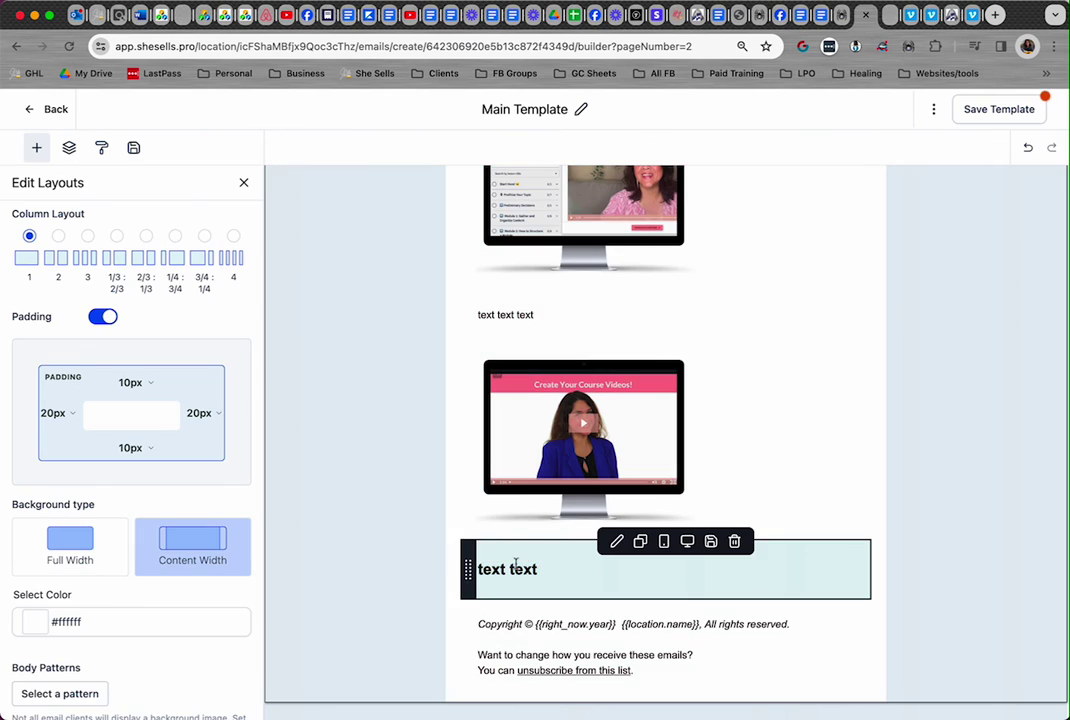
click(538, 570)
key(Return)
text(S)
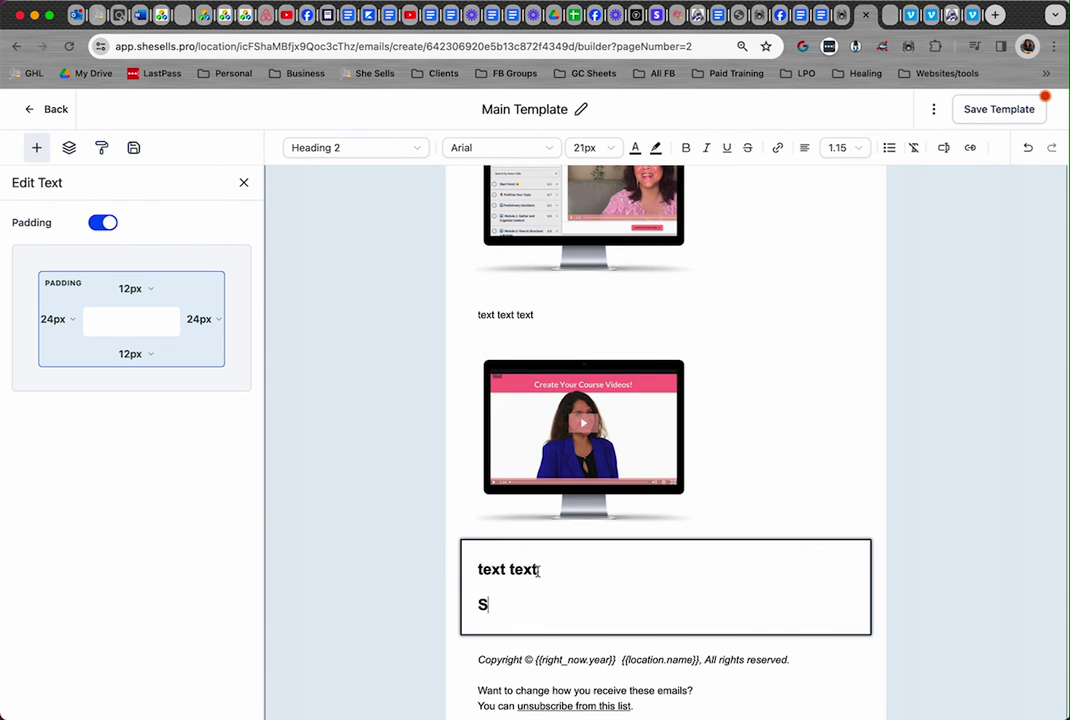
text(ignature)
key(Return)
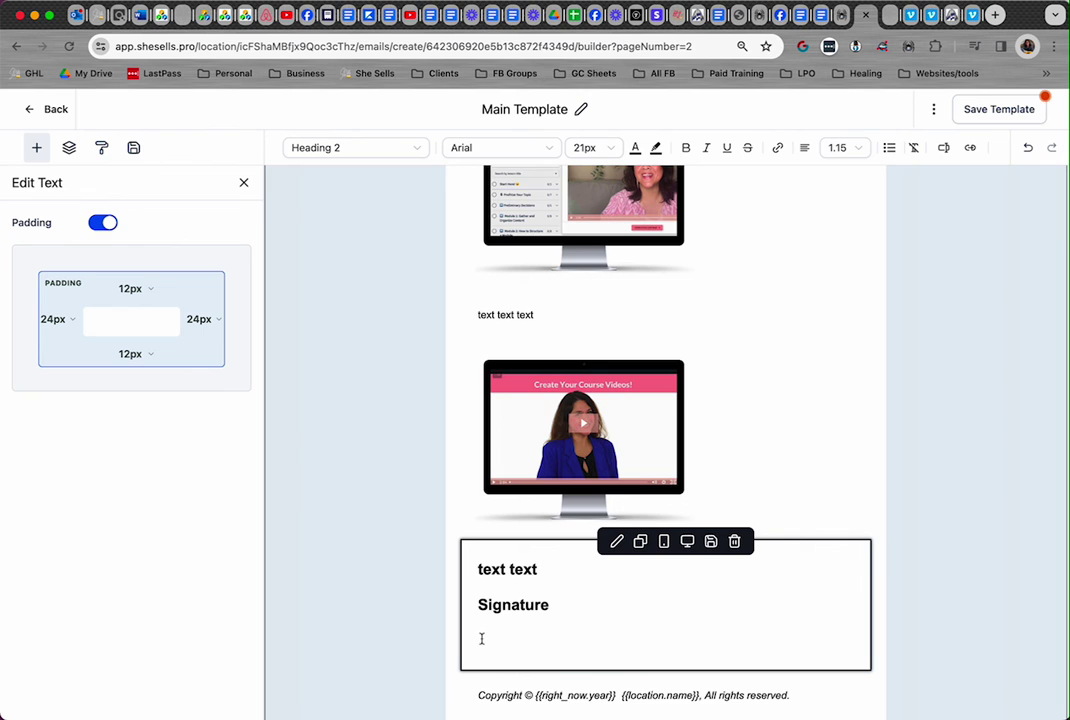
text(Ps)
key(Return)
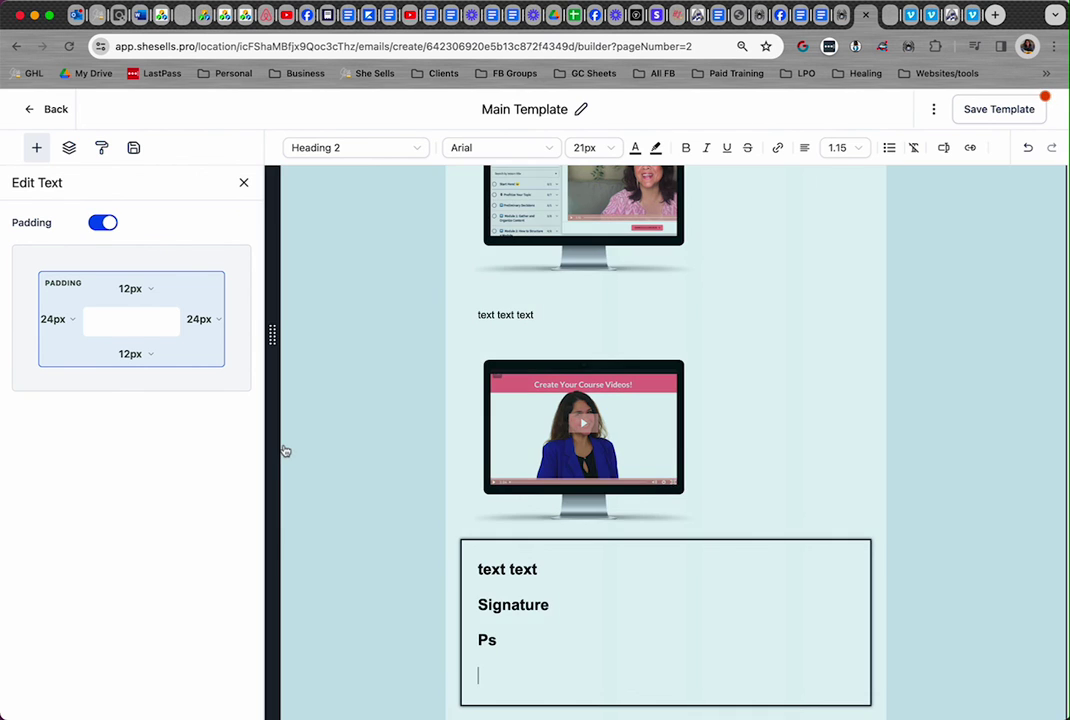
click(401, 425)
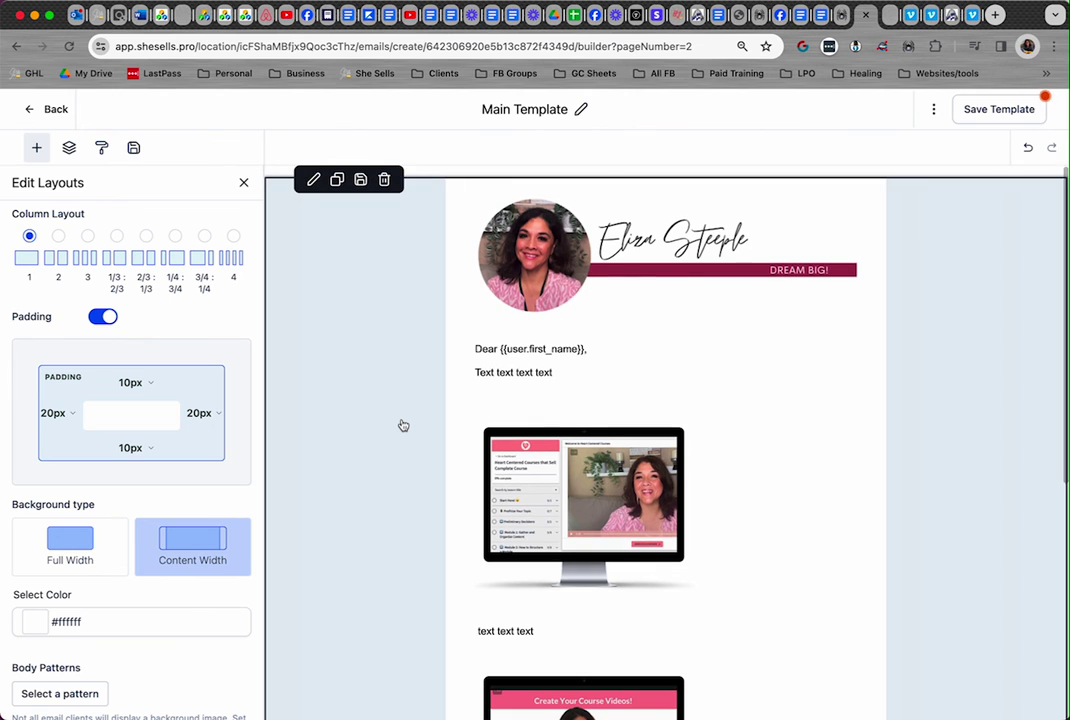
click(545, 488)
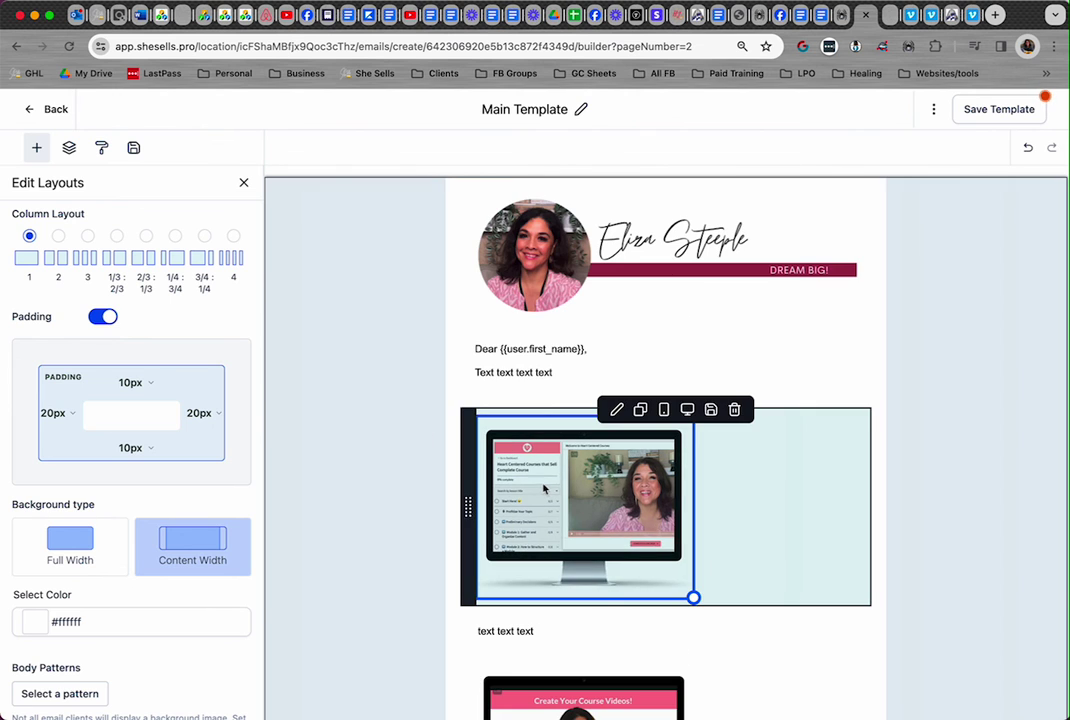
scroll(572, 493, down, 4)
scroll(566, 578, down, 2)
scroll(566, 578, down, 2)
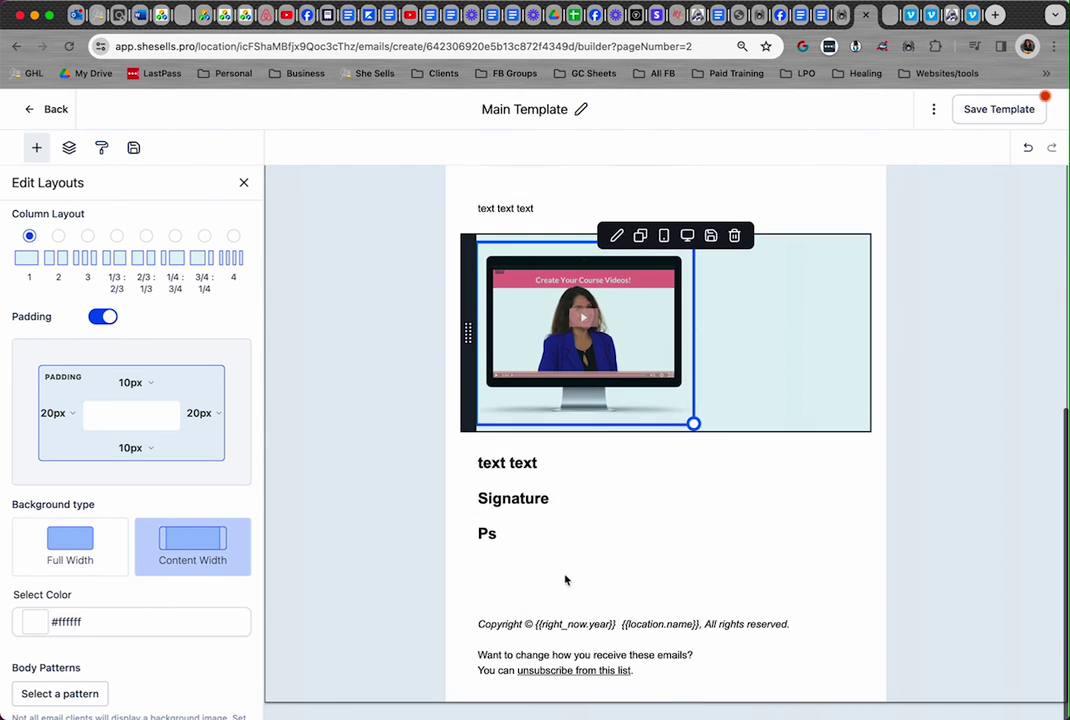
scroll(530, 520, down, 1)
scroll(558, 498, up, 1)
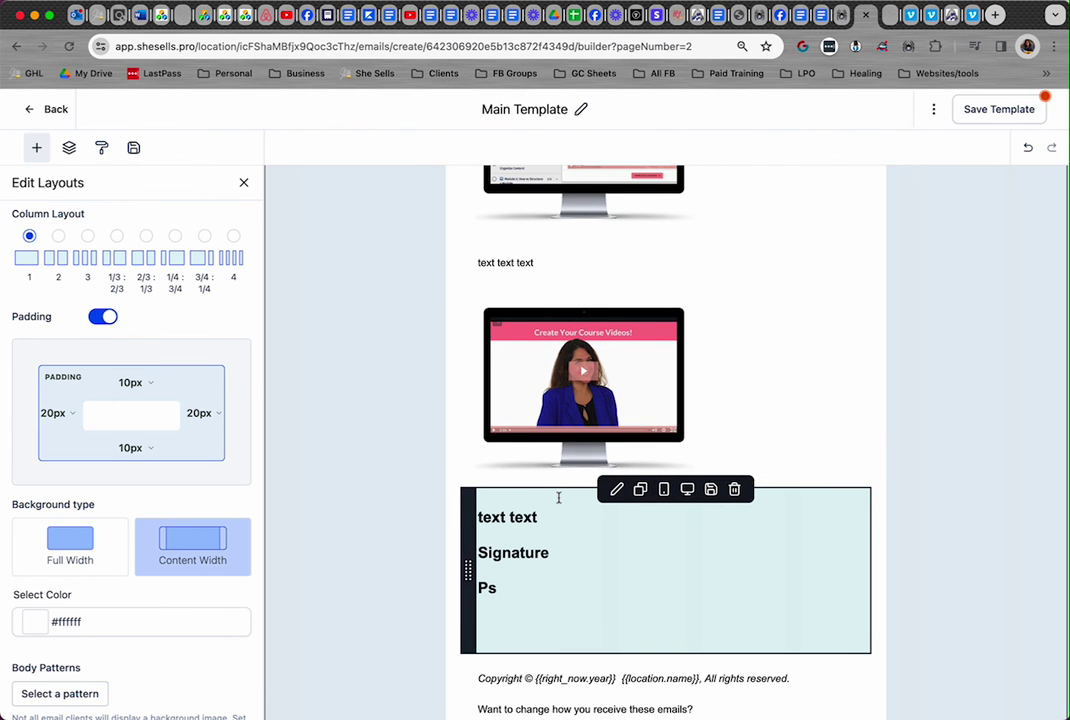
scroll(650, 258, up, 7)
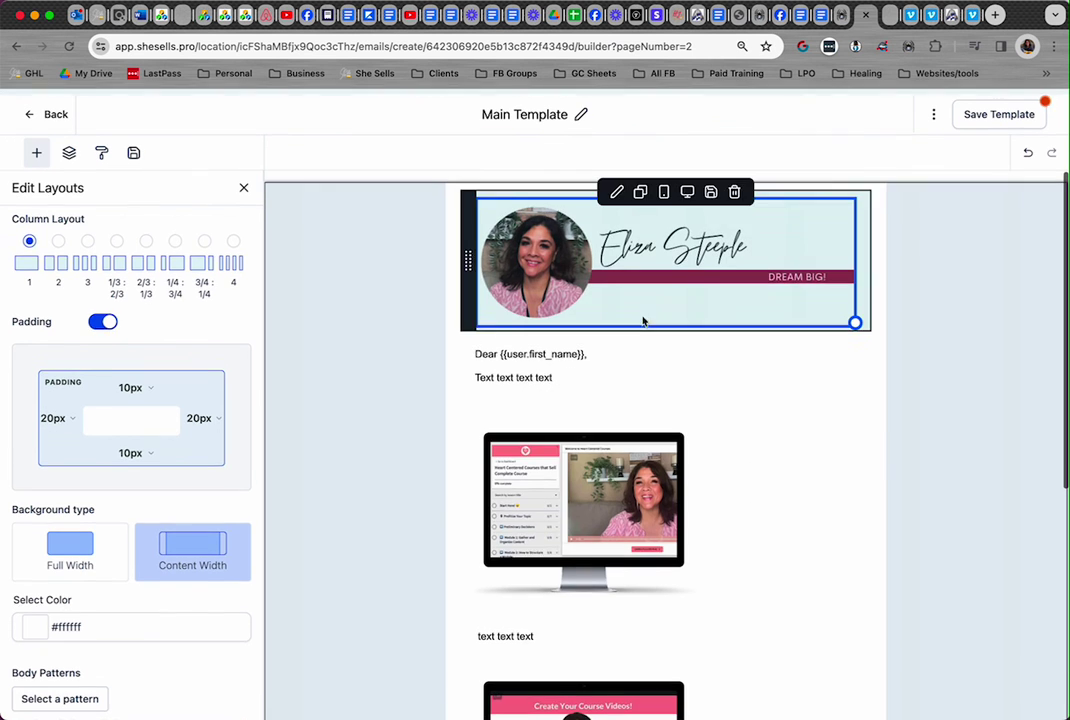
click(643, 321)
click(505, 420)
scroll(545, 362, down, 1)
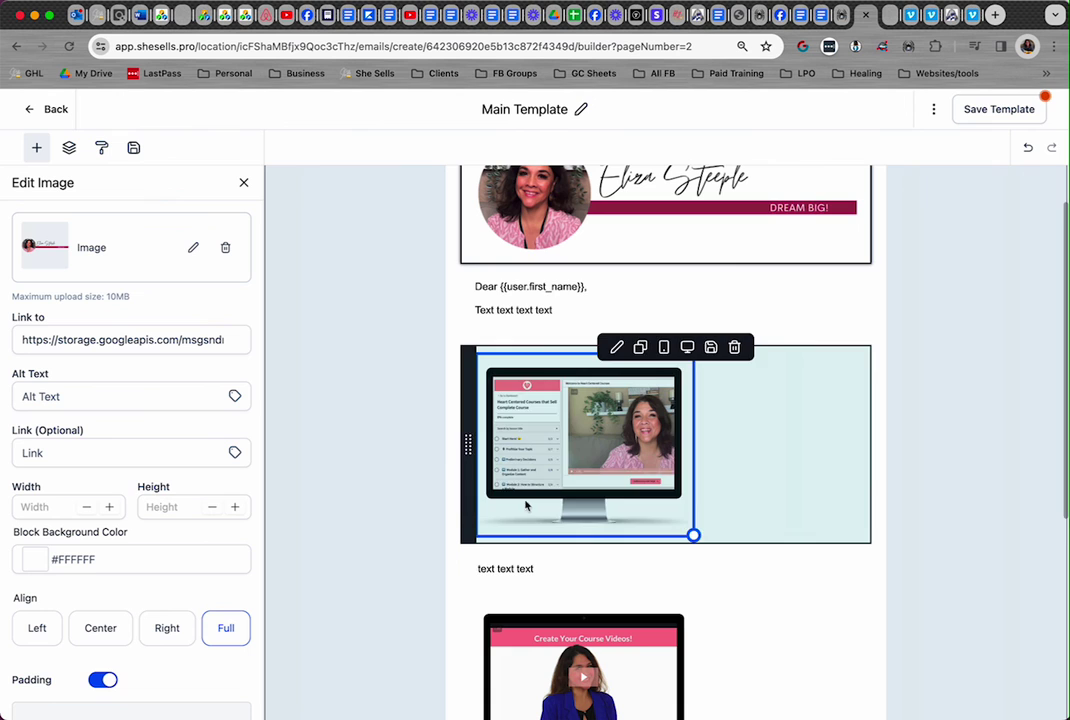